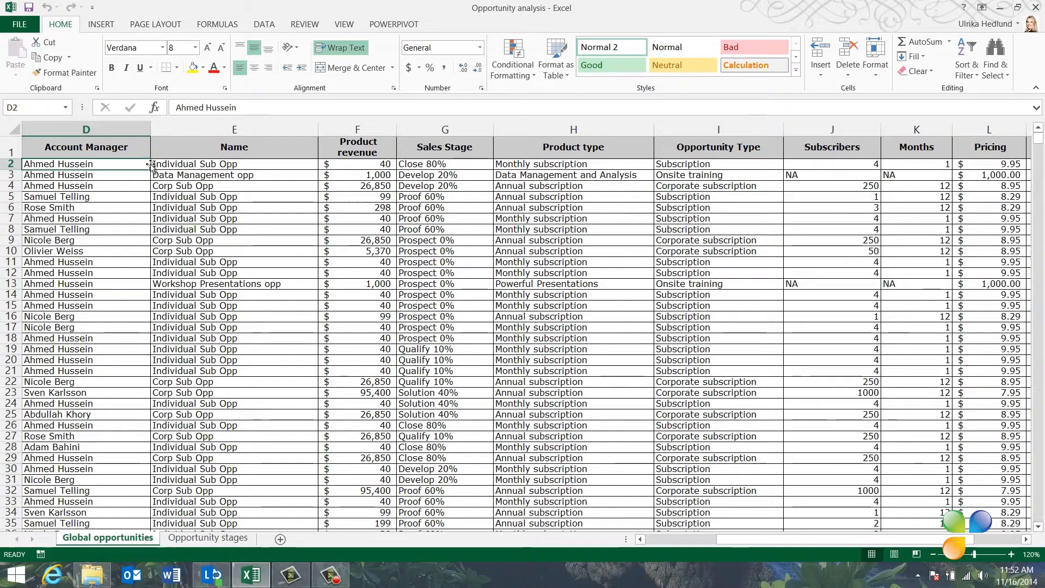
Step: Delete the empty column M between the Pricing and Created date columns
{"action": "key", "text": "ctrl+Right"}
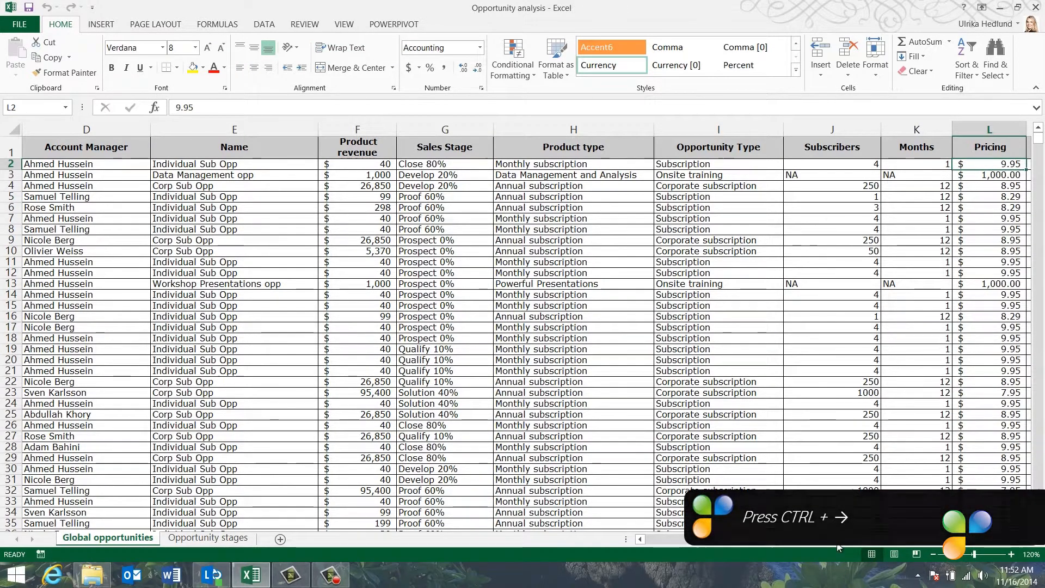
{"action": "left_click_drag", "start_coordinate": [839, 541], "coordinate": [893, 541]}
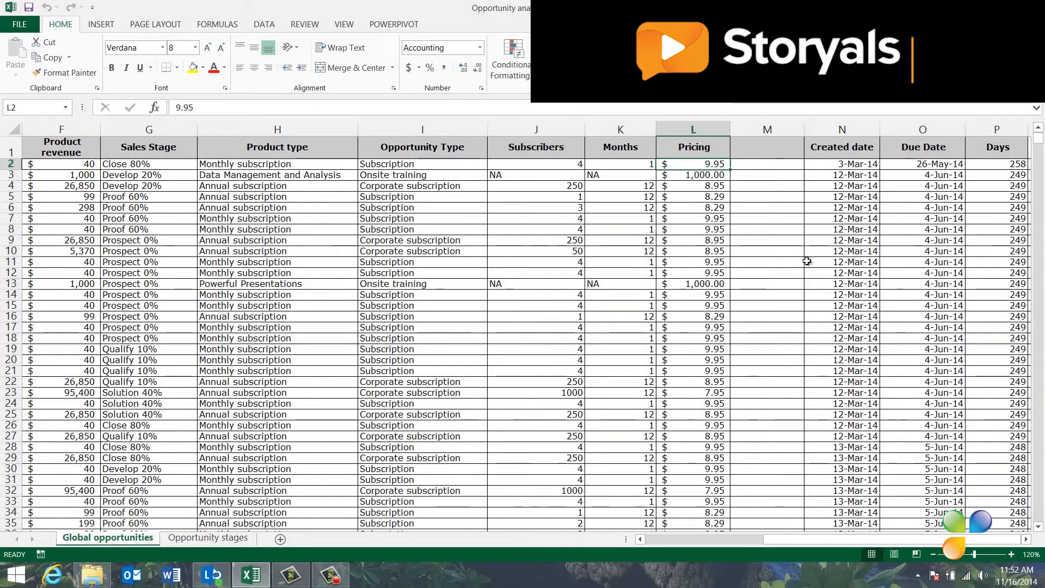
{"action": "scroll", "coordinate": [807, 262], "scroll_direction": "down", "scroll_amount": 10}
{"action": "scroll", "coordinate": [817, 338], "scroll_direction": "up", "scroll_amount": 10}
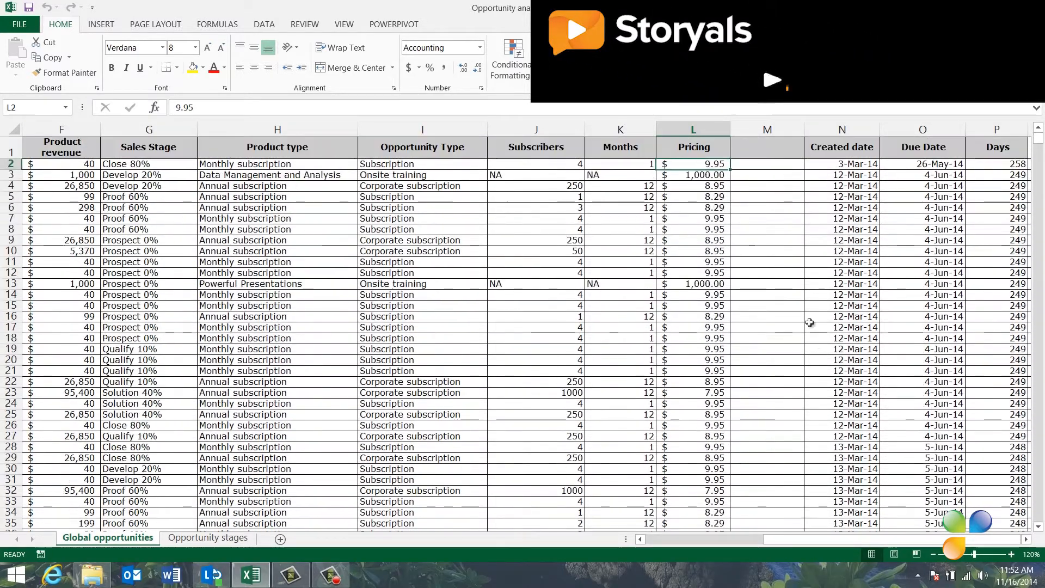
{"action": "left_click", "coordinate": [765, 164]}
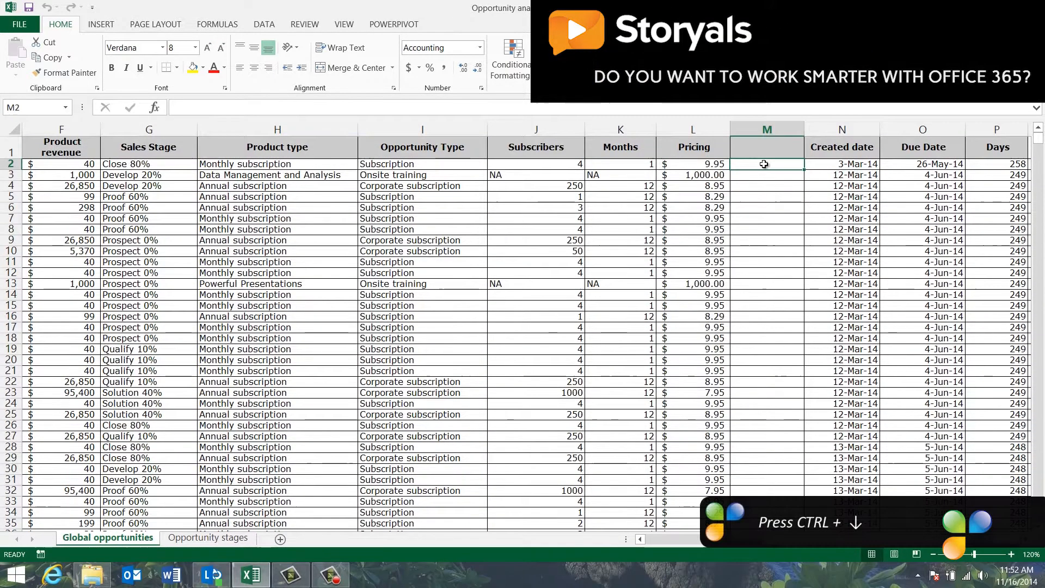
{"action": "key", "text": "ctrl+Down"}
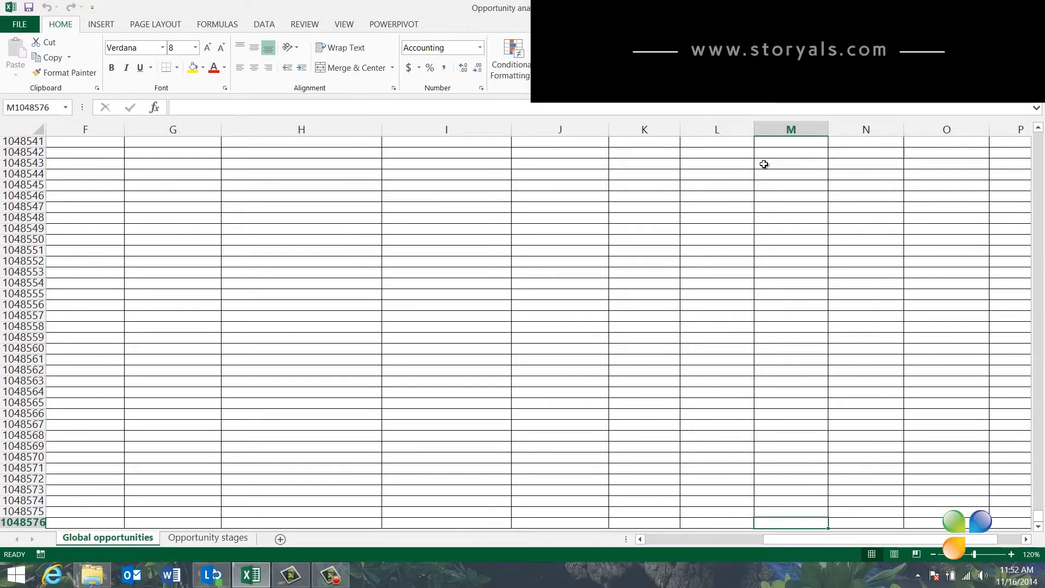
{"action": "key", "text": "ctrl+Up"}
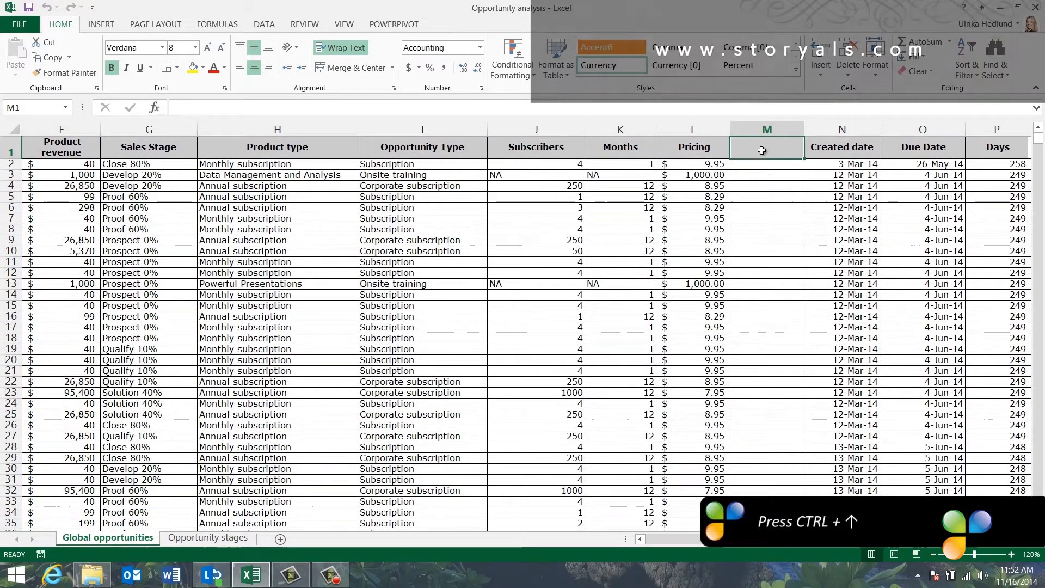
{"action": "left_click", "coordinate": [766, 130]}
{"action": "right_click", "coordinate": [765, 131]}
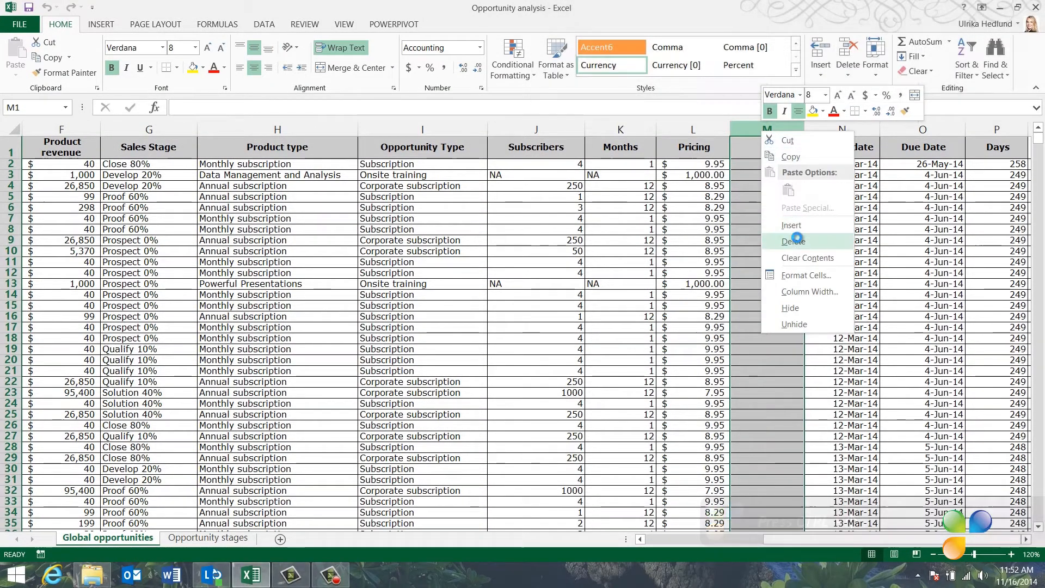
{"action": "left_click", "coordinate": [795, 240]}
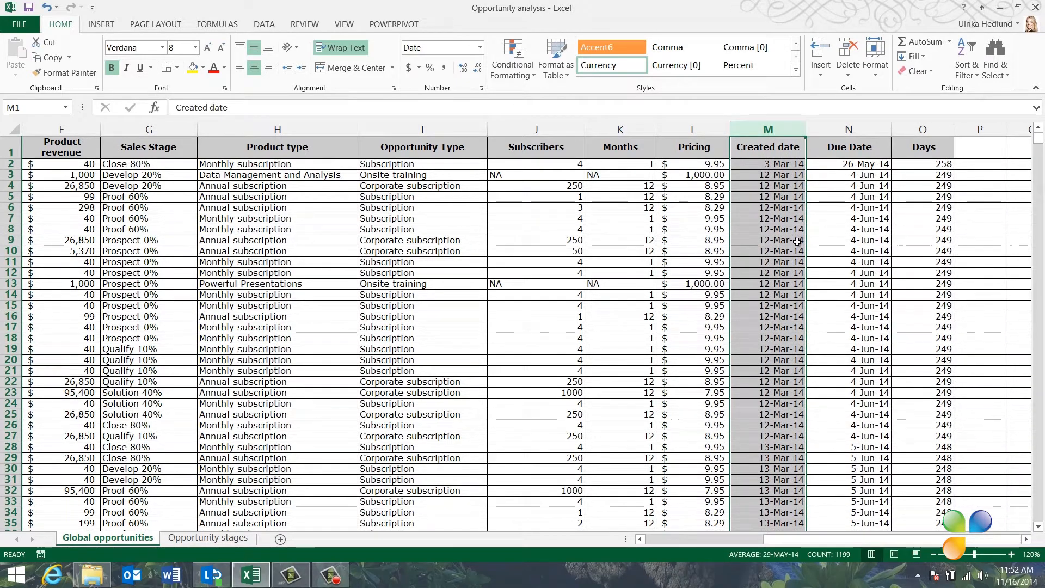
Step: Sort the table by Product revenue from largest to smallest
{"action": "left_click_drag", "start_coordinate": [802, 541], "coordinate": [662, 538]}
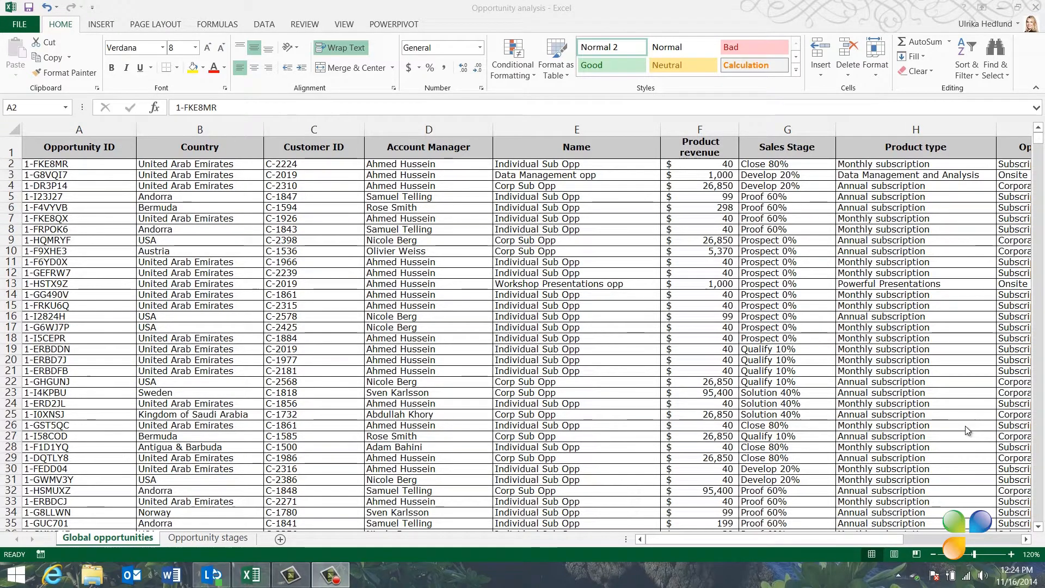
{"action": "left_click", "coordinate": [707, 220]}
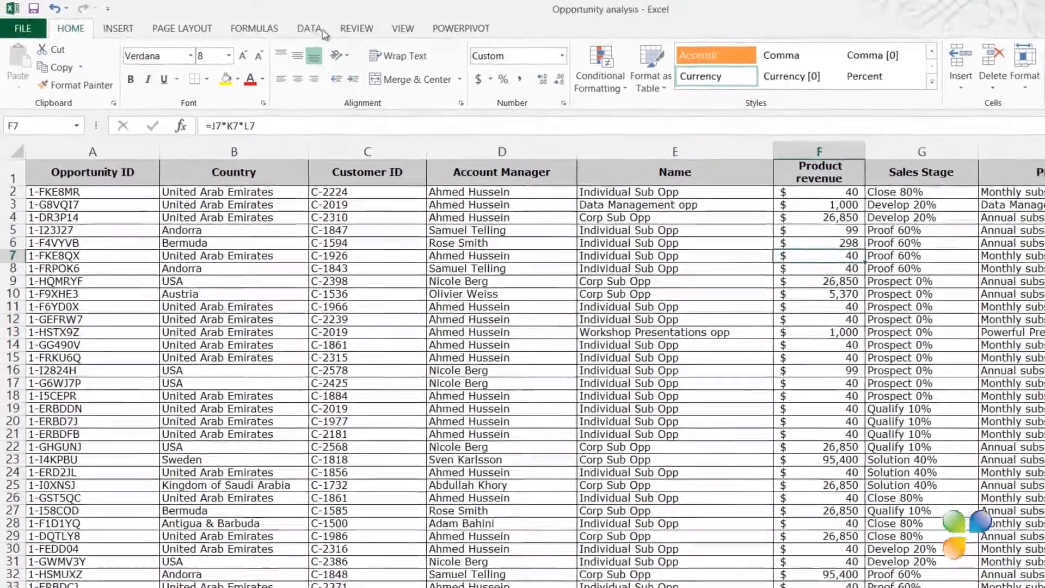
{"action": "left_click", "coordinate": [271, 22]}
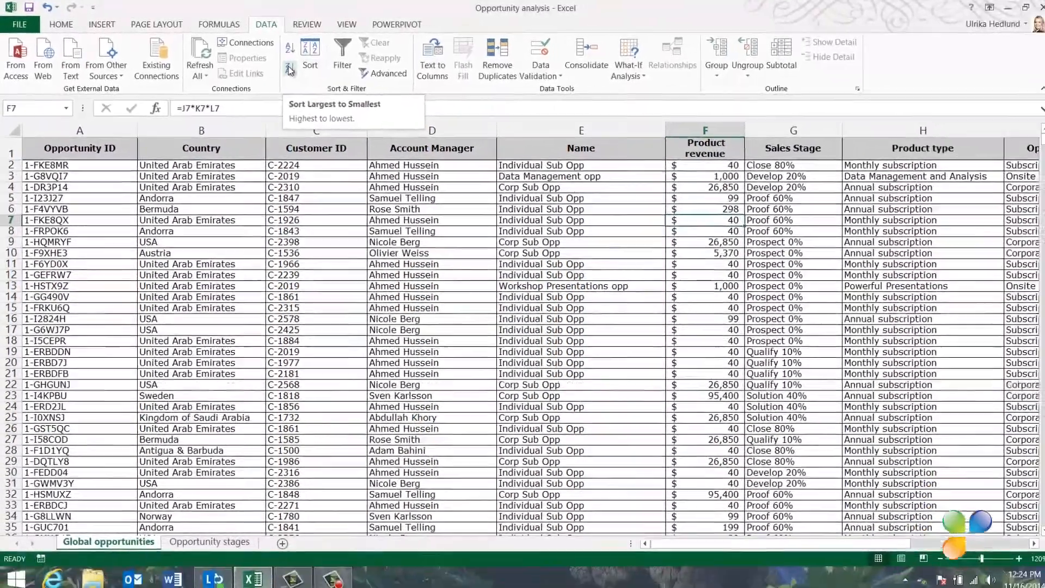
{"action": "left_click", "coordinate": [289, 68]}
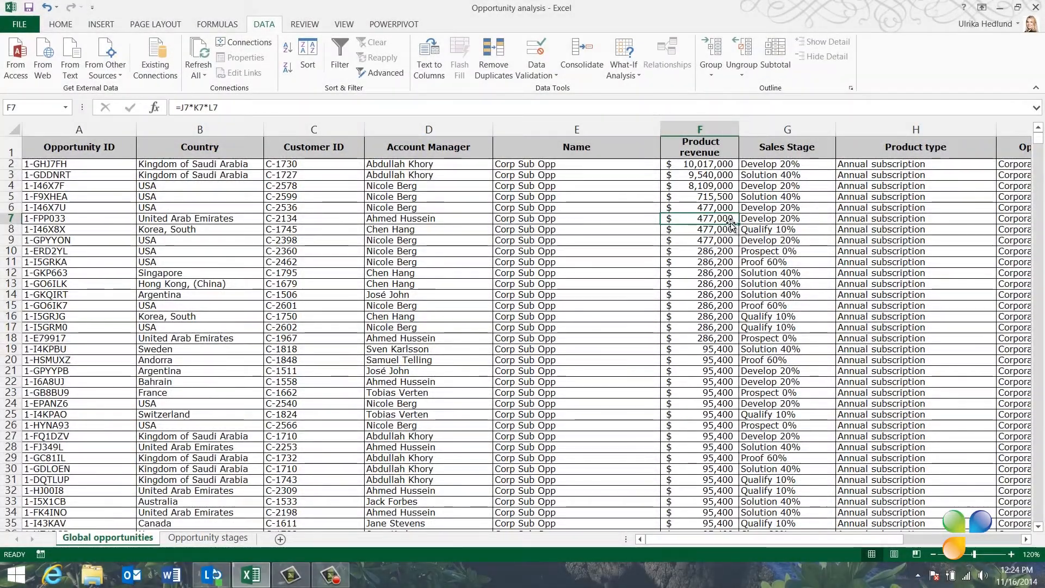
Step: Open the Sort dialog and replace the existing sort level with a sort by Account Manager
{"action": "scroll", "coordinate": [732, 224], "scroll_direction": "down", "scroll_amount": 13}
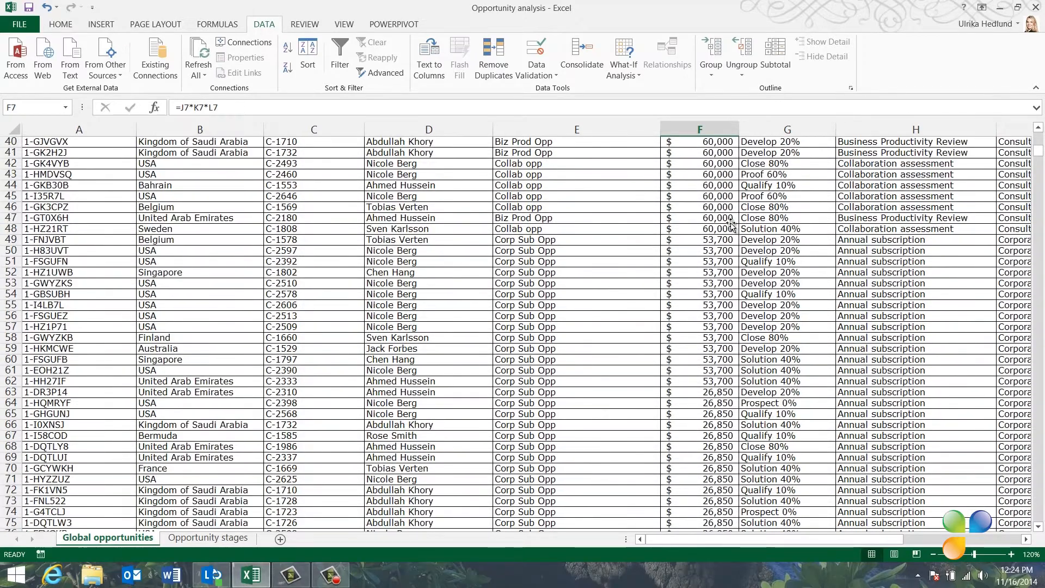
{"action": "scroll", "coordinate": [732, 224], "scroll_direction": "up", "scroll_amount": 13}
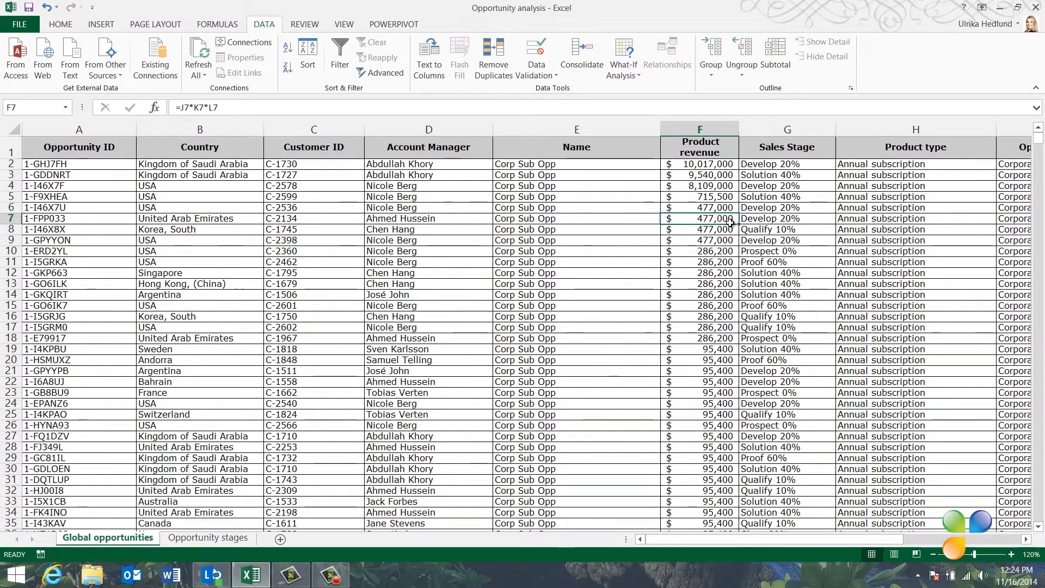
{"action": "mouse_move", "coordinate": [841, 541]}
{"action": "left_mouse_down"}
{"action": "mouse_move", "coordinate": [877, 542]}
{"action": "mouse_move", "coordinate": [831, 548]}
{"action": "left_mouse_up"}
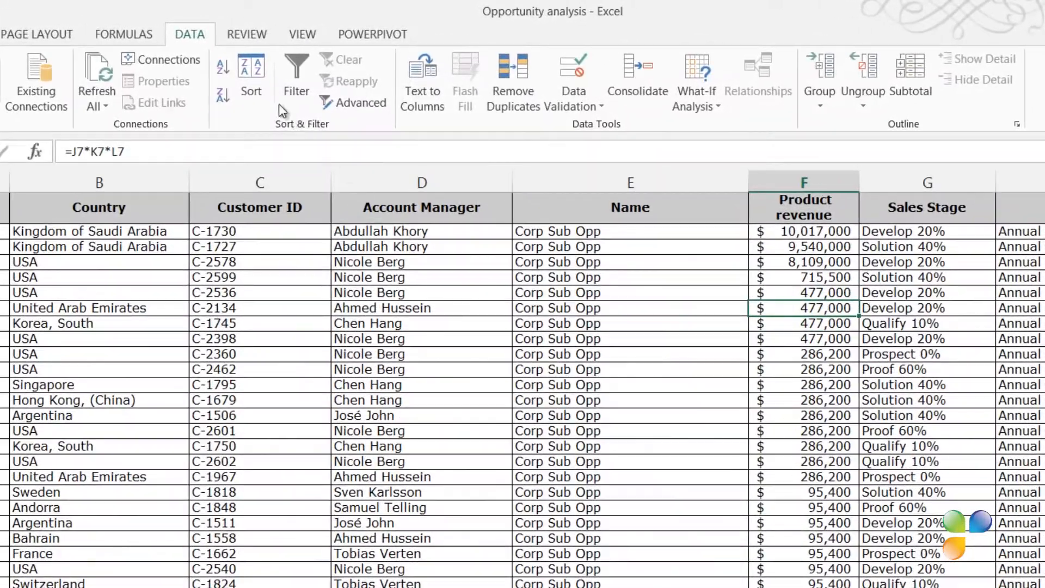
{"action": "left_click", "coordinate": [250, 69]}
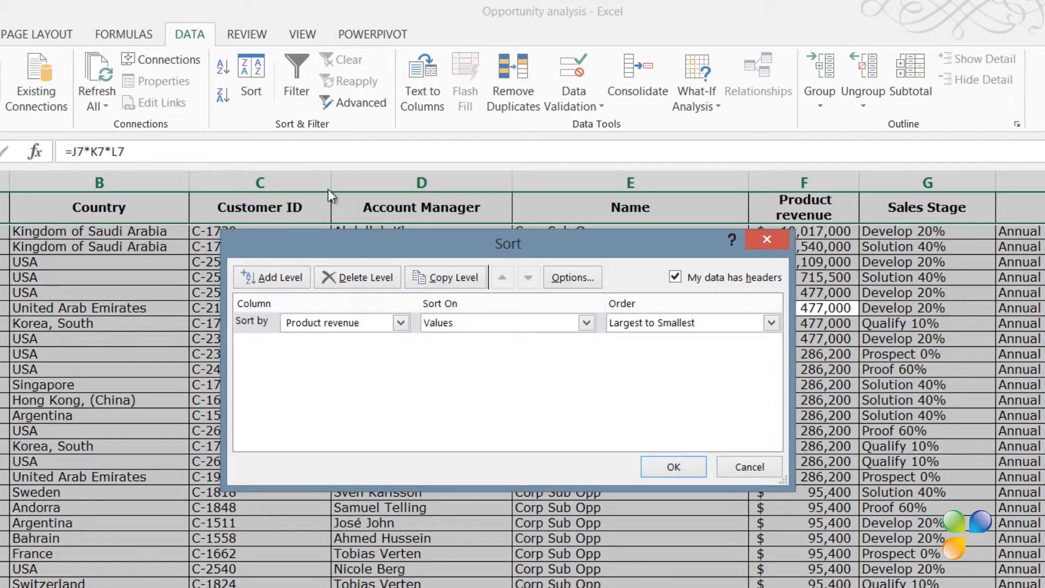
{"action": "left_click", "coordinate": [364, 274]}
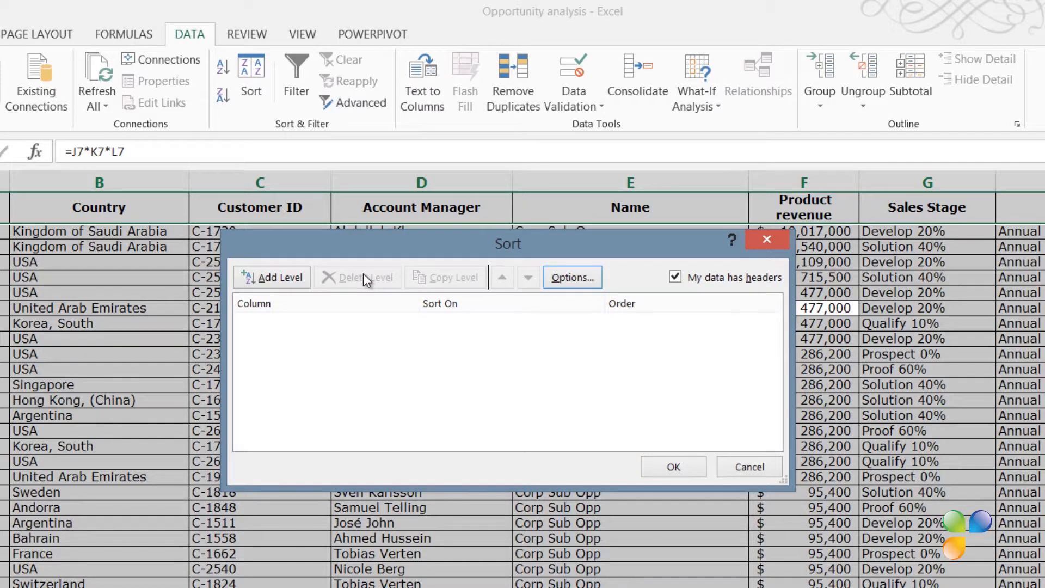
{"action": "left_click", "coordinate": [274, 281]}
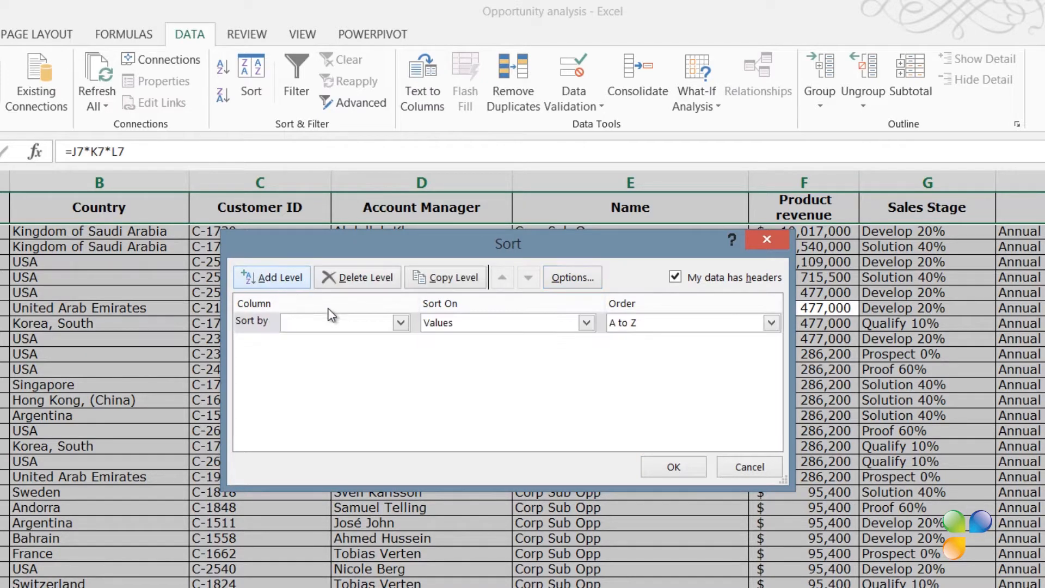
{"action": "left_click", "coordinate": [401, 324]}
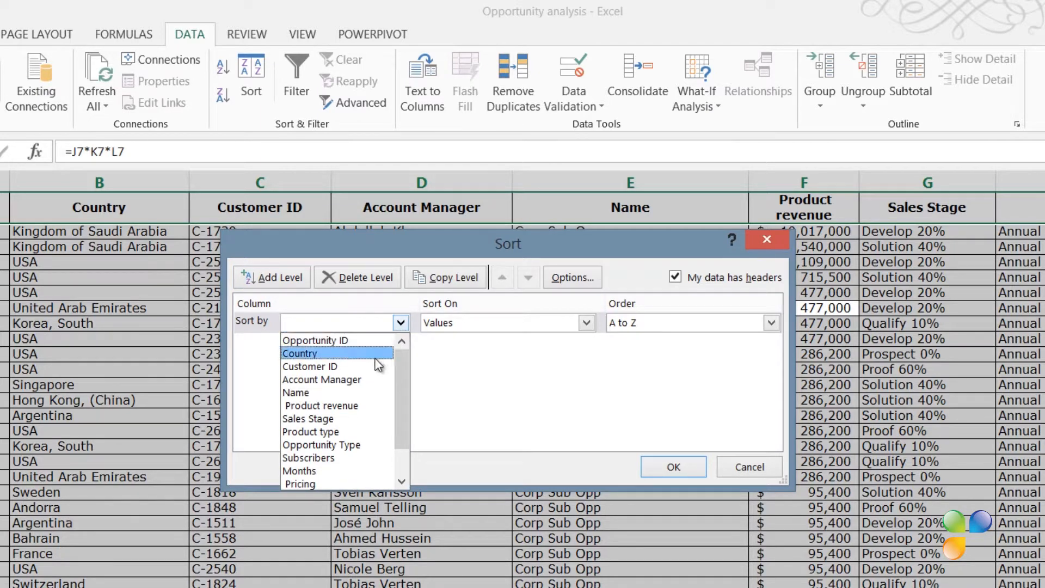
{"action": "left_click", "coordinate": [366, 380]}
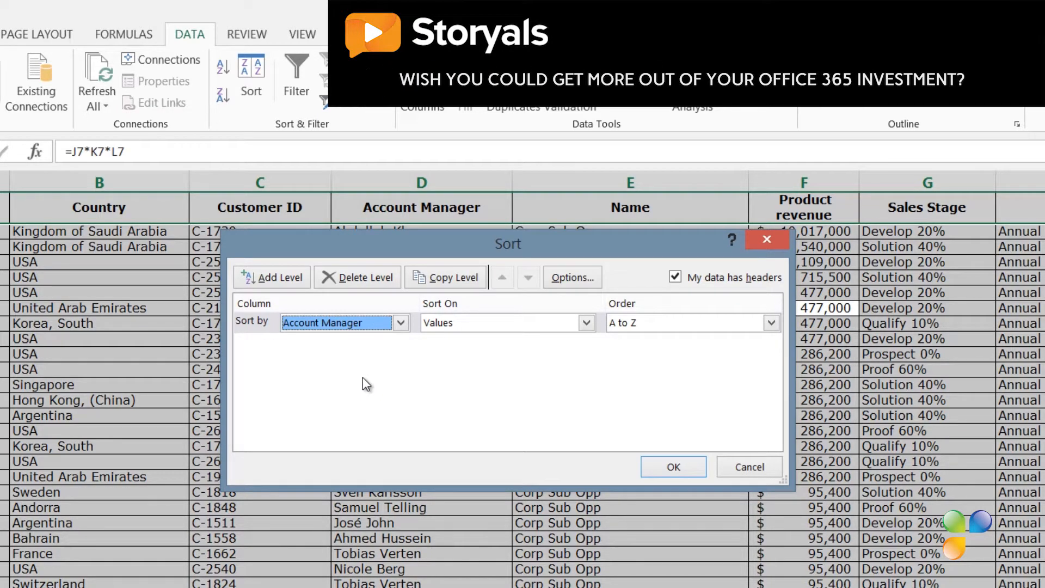
Step: Add a second sort level by Opportunity Type and apply the sort
{"action": "left_click", "coordinate": [275, 278]}
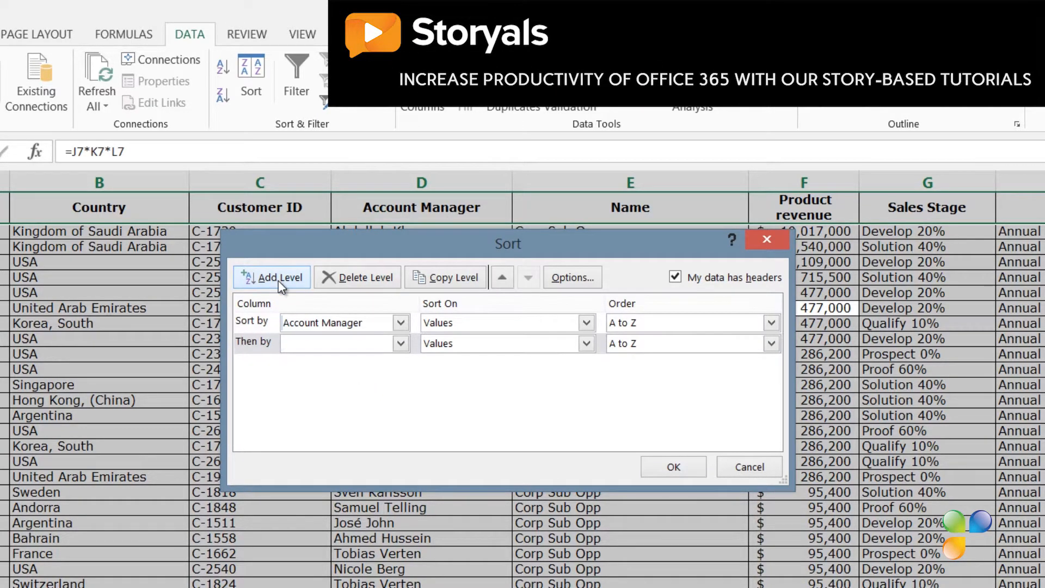
{"action": "left_click", "coordinate": [400, 342]}
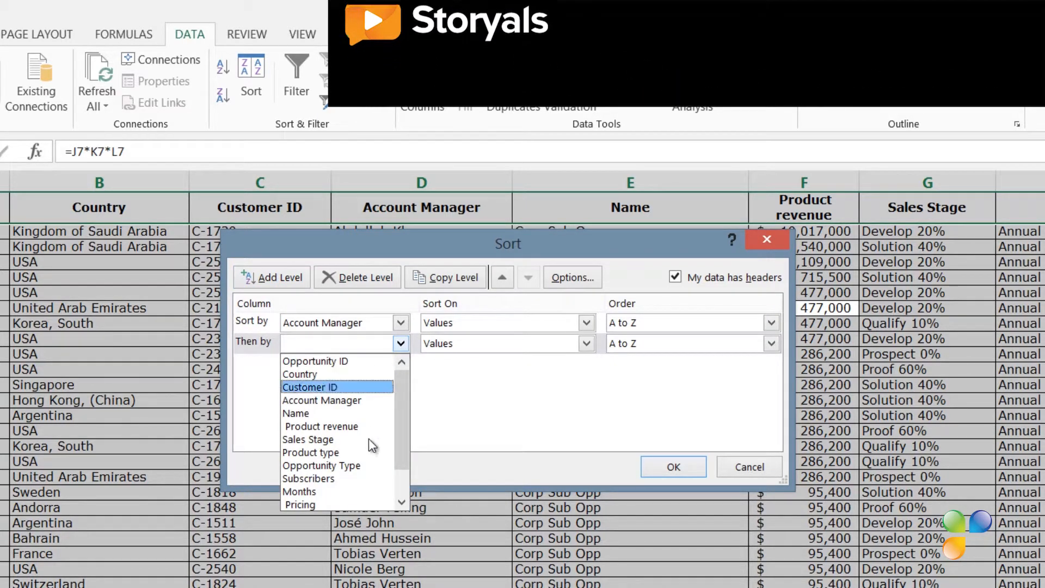
{"action": "left_click", "coordinate": [360, 465]}
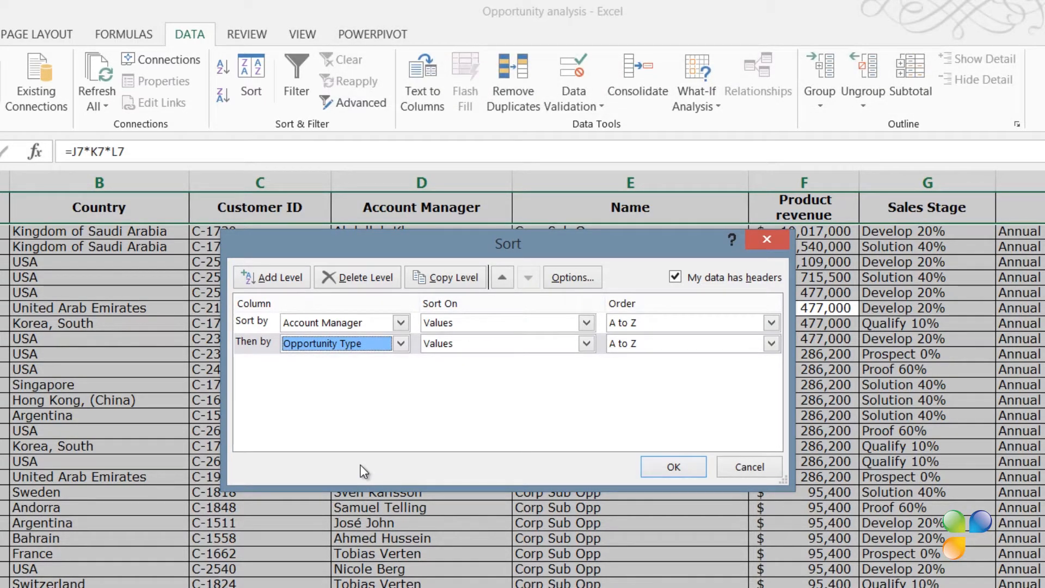
{"action": "left_click", "coordinate": [676, 470]}
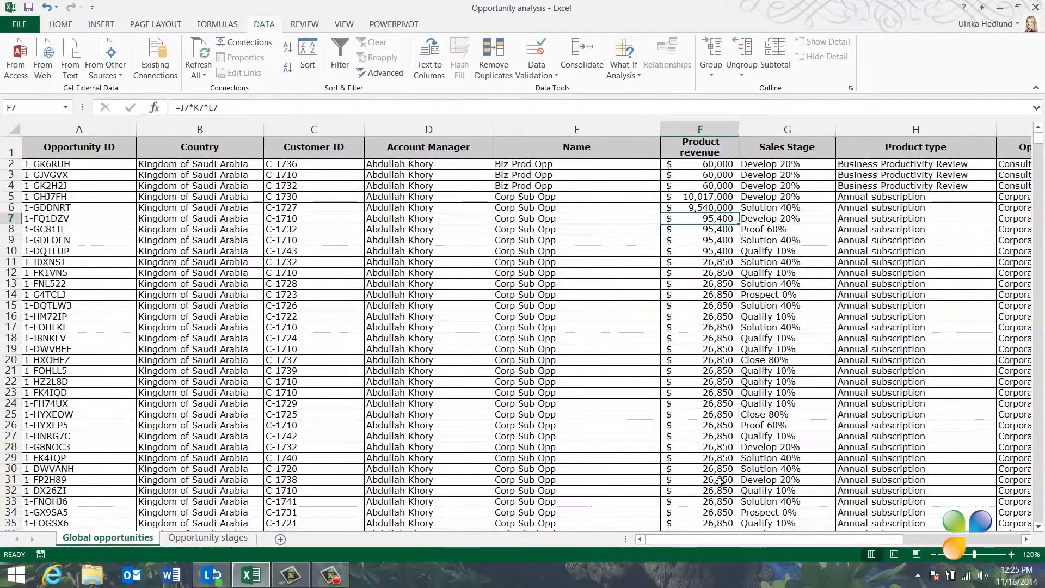
Step: Reopen the Sort dialog and delete both existing sort levels
{"action": "left_click_drag", "start_coordinate": [772, 536], "coordinate": [825, 527]}
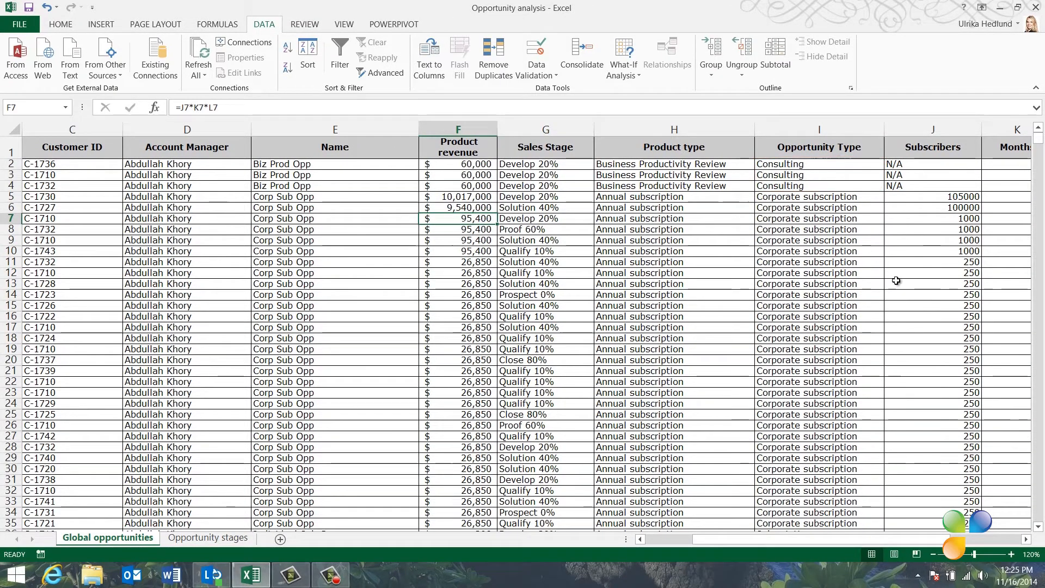
{"action": "scroll", "coordinate": [896, 282], "scroll_direction": "down", "scroll_amount": 6}
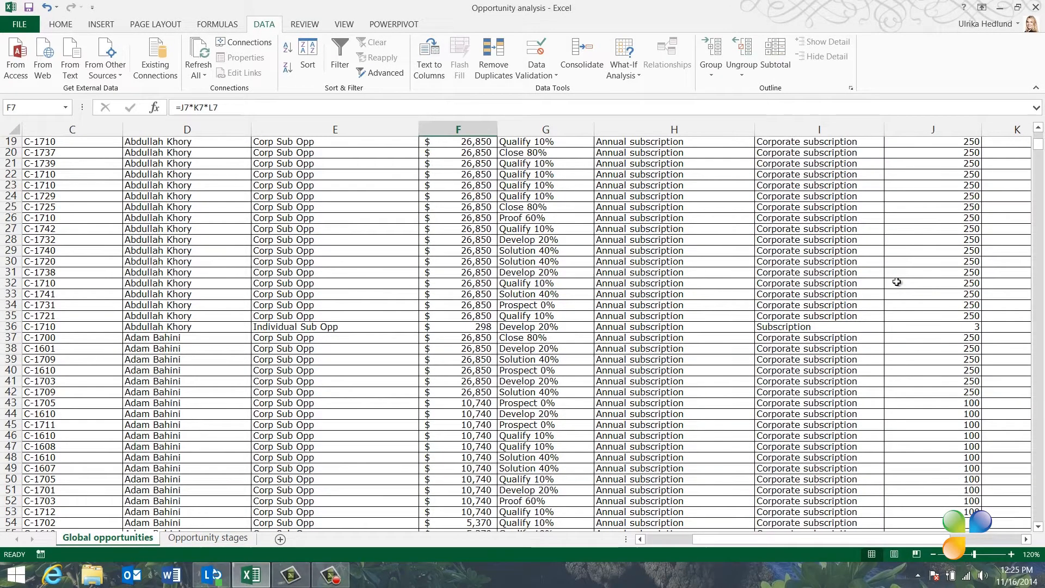
{"action": "scroll", "coordinate": [897, 281], "scroll_direction": "up", "scroll_amount": 6}
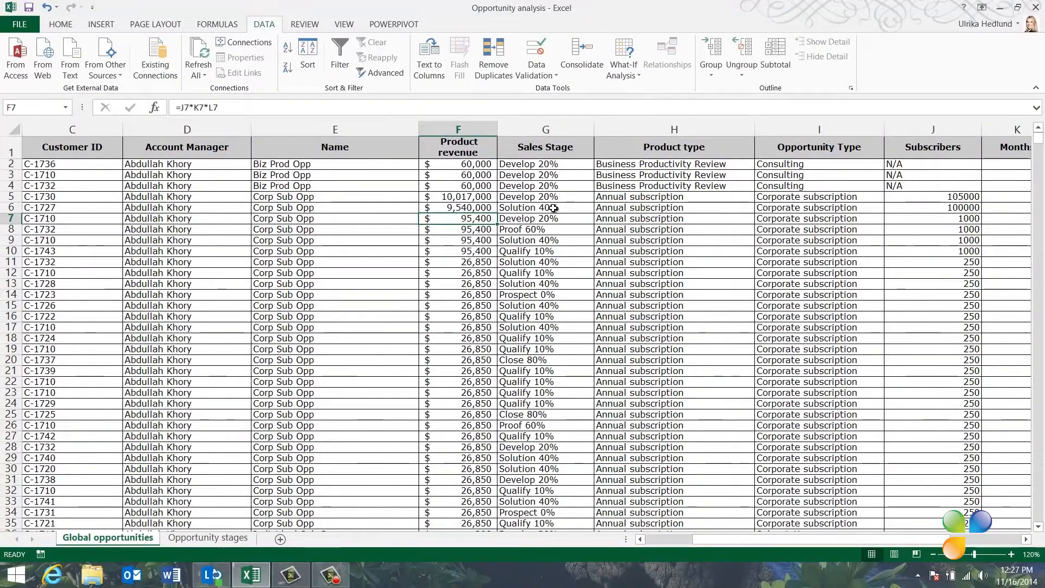
{"action": "left_click", "coordinate": [536, 207]}
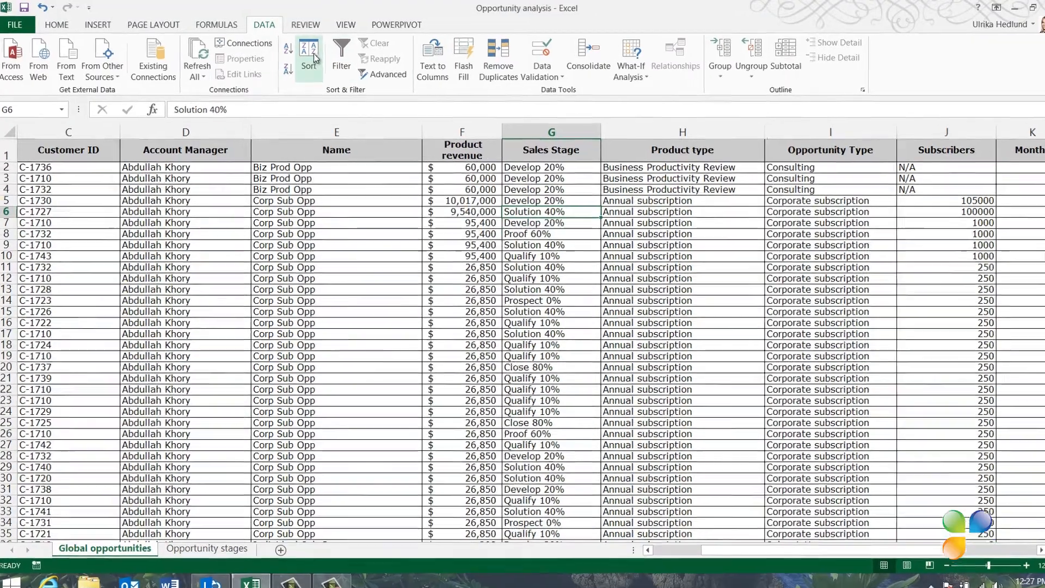
{"action": "left_click", "coordinate": [308, 60]}
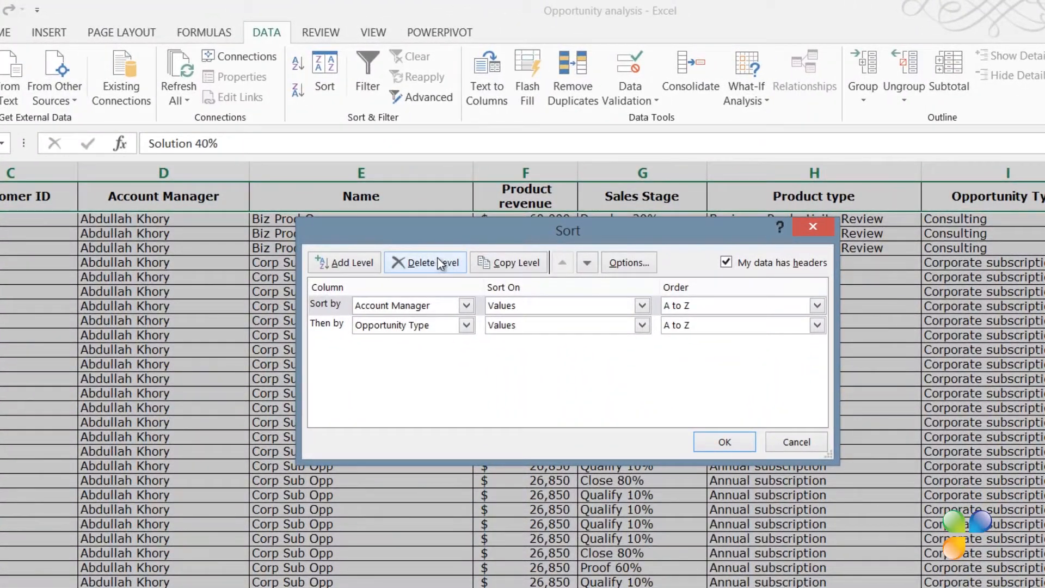
{"action": "left_click", "coordinate": [438, 259]}
{"action": "left_click", "coordinate": [439, 261]}
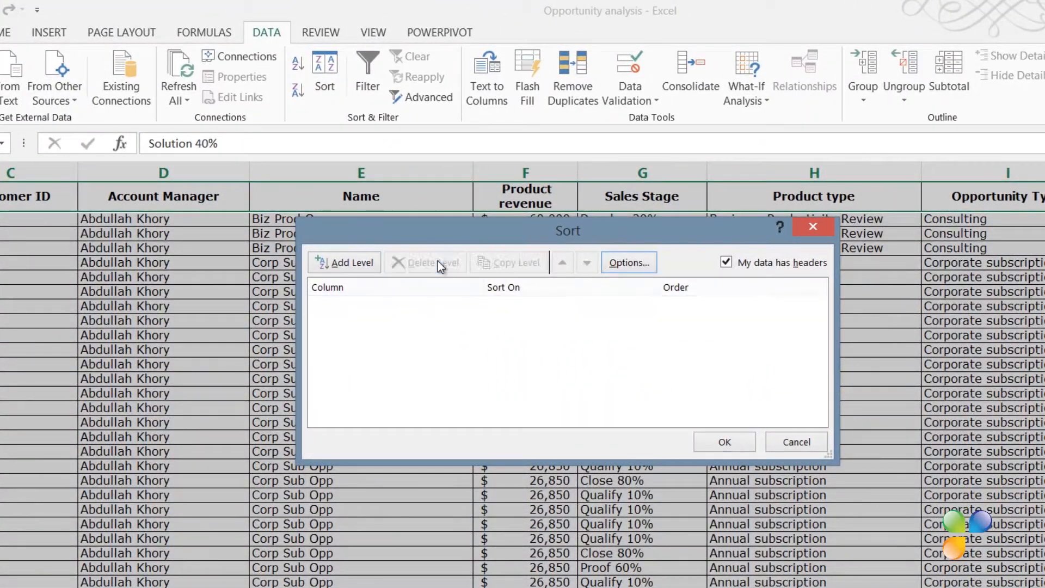
Step: Add a sort level by Sales Stage and choose a custom list as its order
{"action": "left_click", "coordinate": [365, 264]}
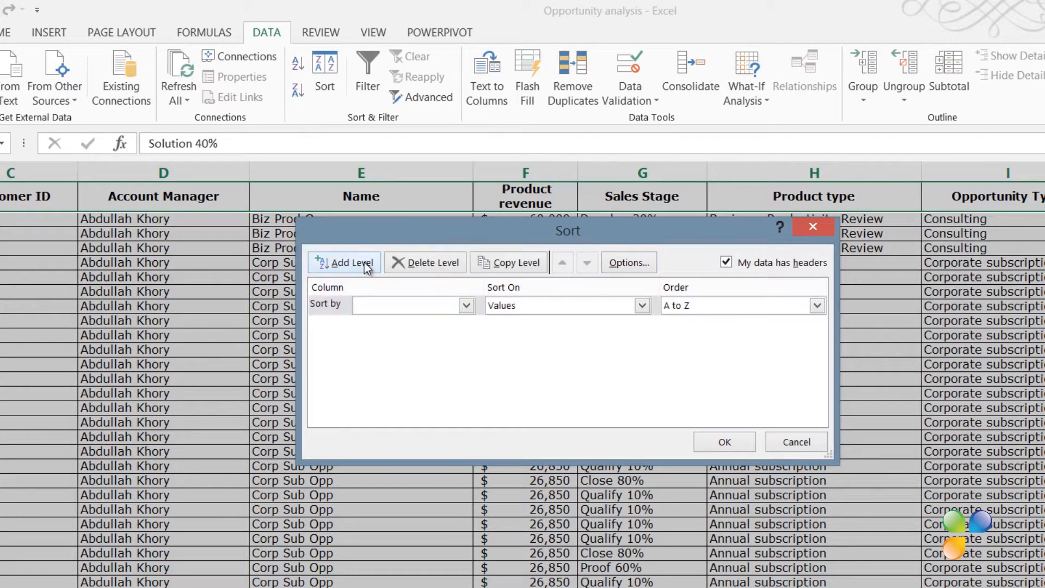
{"action": "left_click", "coordinate": [466, 306]}
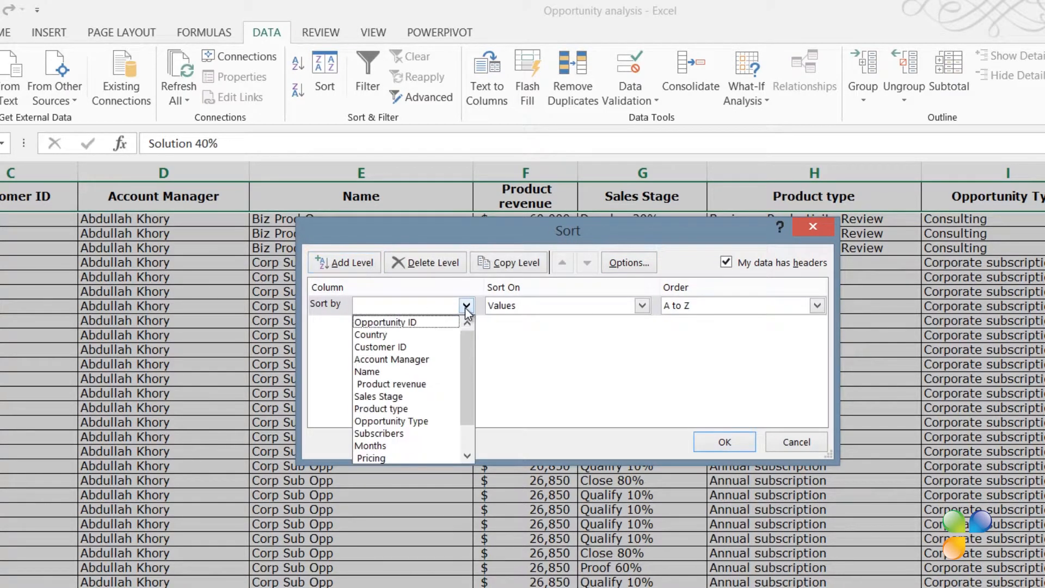
{"action": "left_click", "coordinate": [419, 396]}
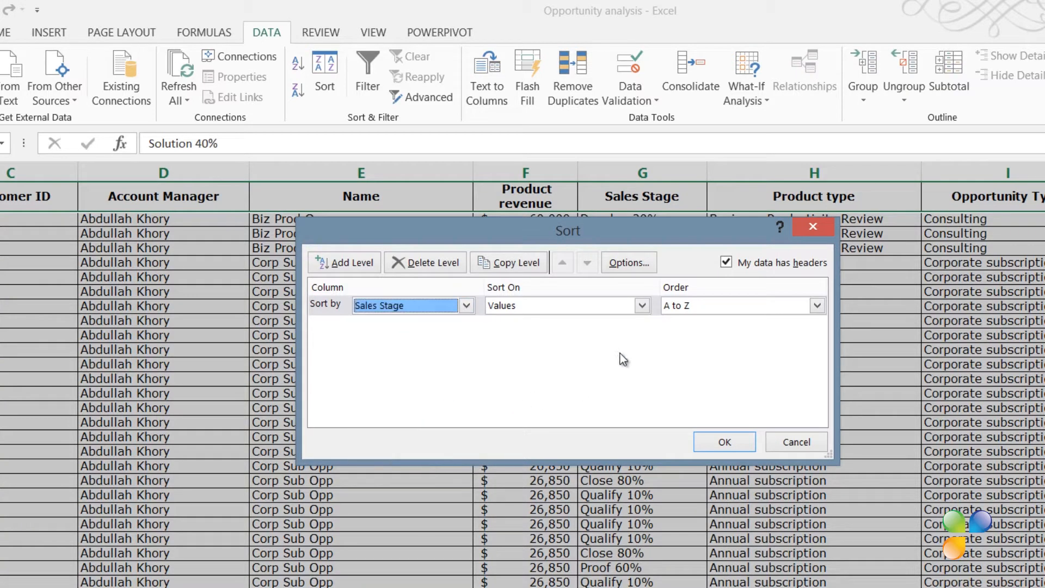
{"action": "left_click", "coordinate": [822, 304]}
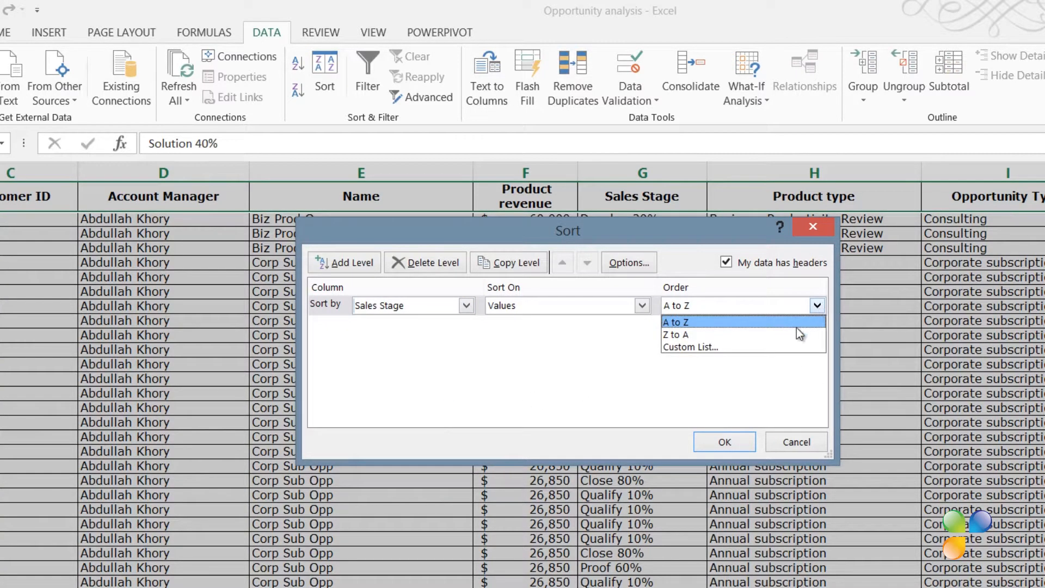
{"action": "left_click", "coordinate": [792, 345]}
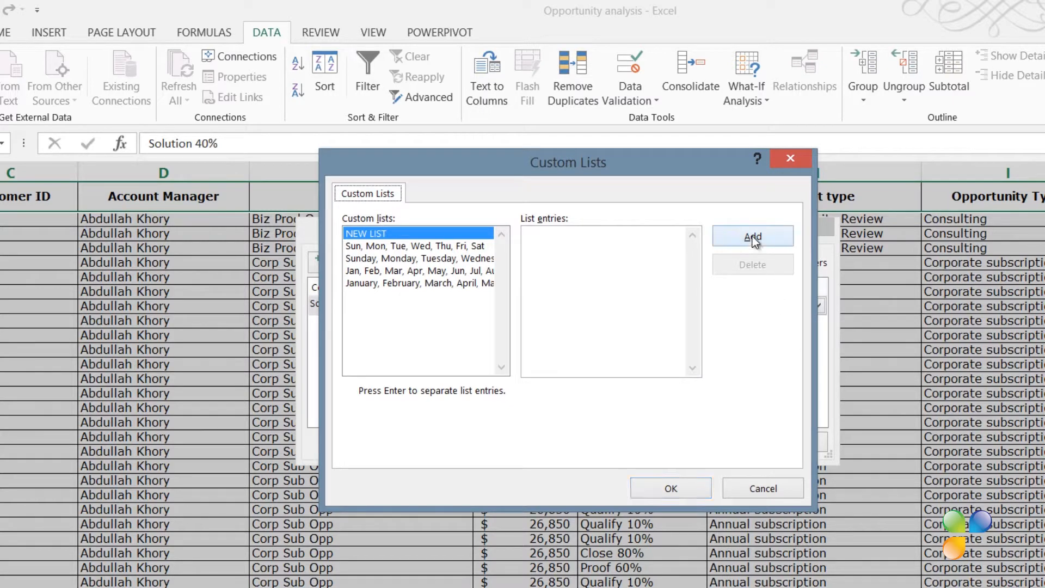
Step: Enter a new custom list Qualify 10%, Develop 20%, Solution 40%, Proof 60%, Close 80% and add it
{"action": "key", "text": "alt+e"}
{"action": "type", "text": "Qualify 10%, Develop 20%, Solution 40%, Proof 60%, Close 80%"}
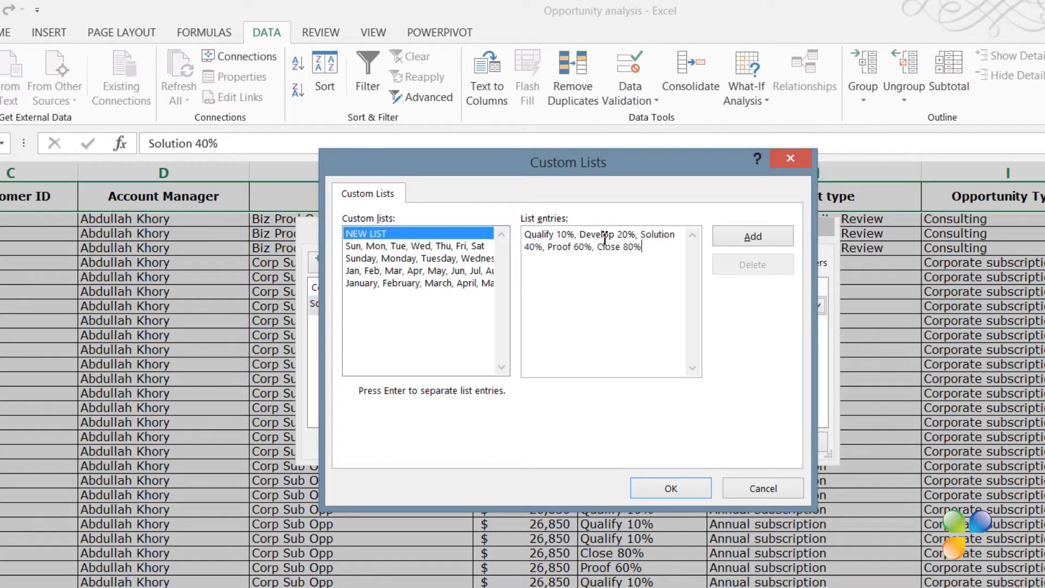
{"action": "left_click", "coordinate": [747, 236]}
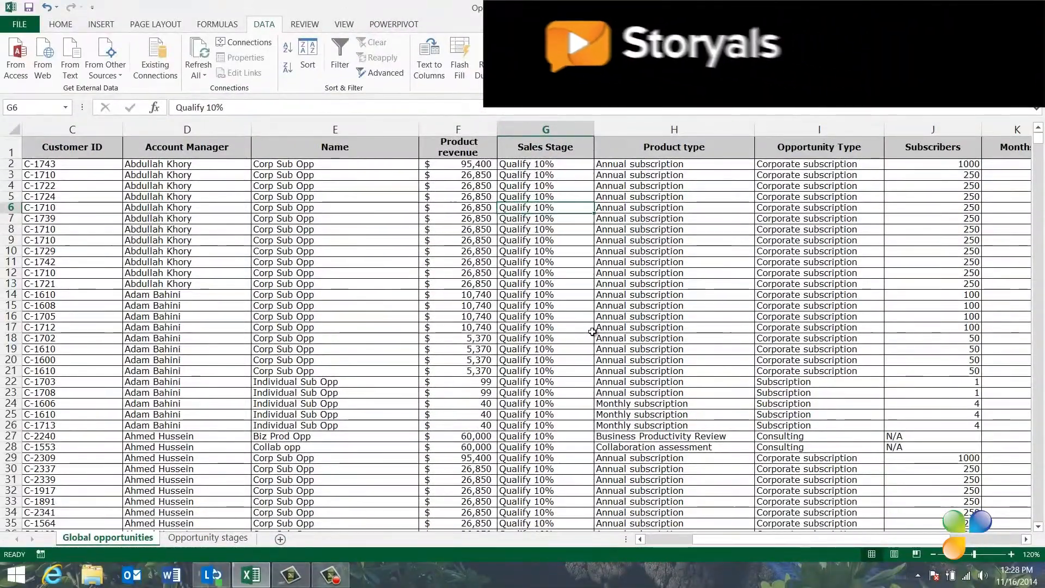
Step: Import a custom list from cells A1:A5 of the Opportunity stages sheet through Excel's advanced options
{"action": "left_click", "coordinate": [31, 27]}
{"action": "left_click", "coordinate": [28, 295]}
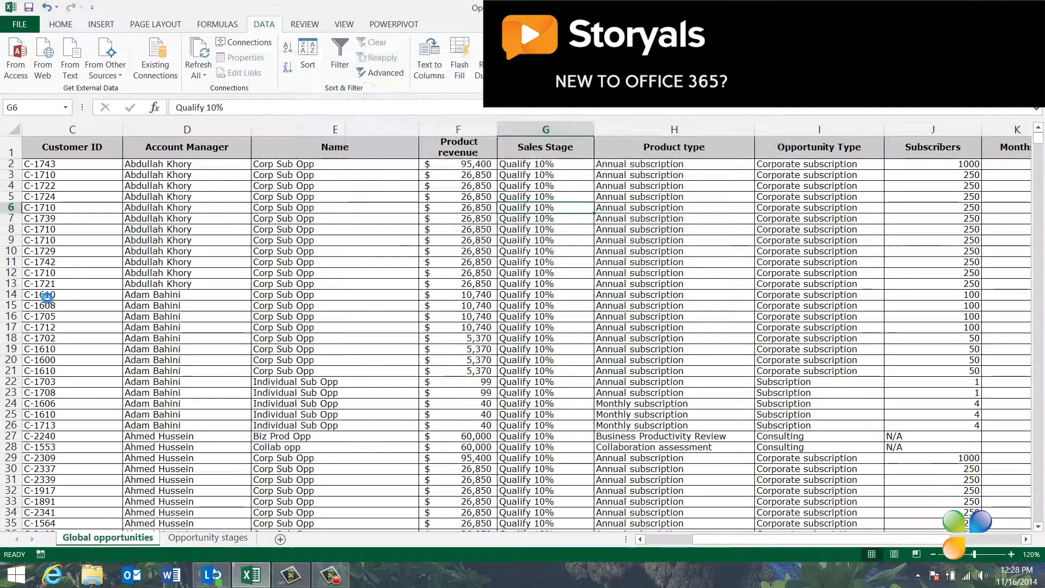
{"action": "left_click", "coordinate": [272, 173]}
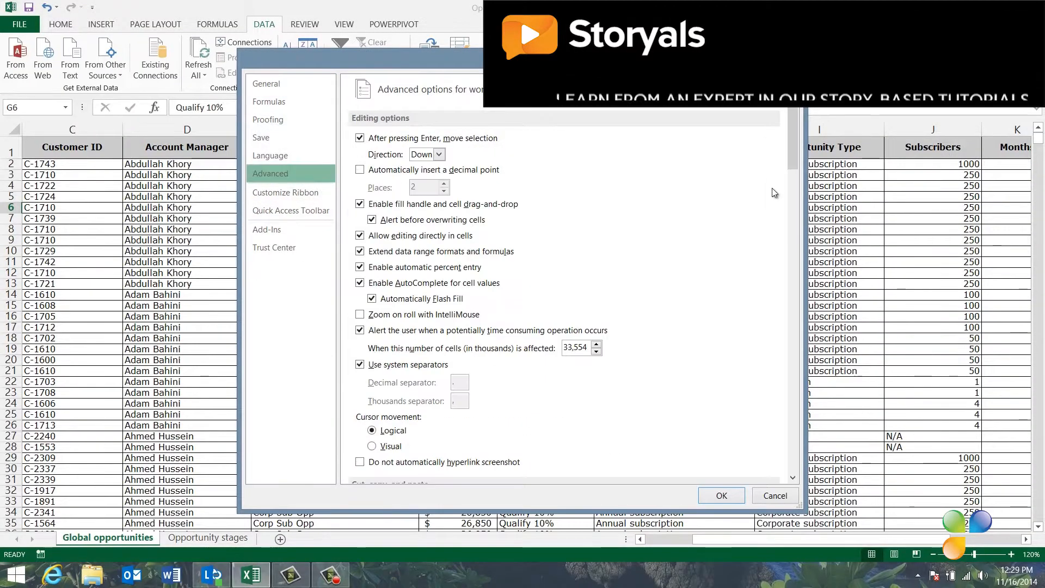
{"action": "left_click_drag", "start_coordinate": [798, 156], "coordinate": [795, 446]}
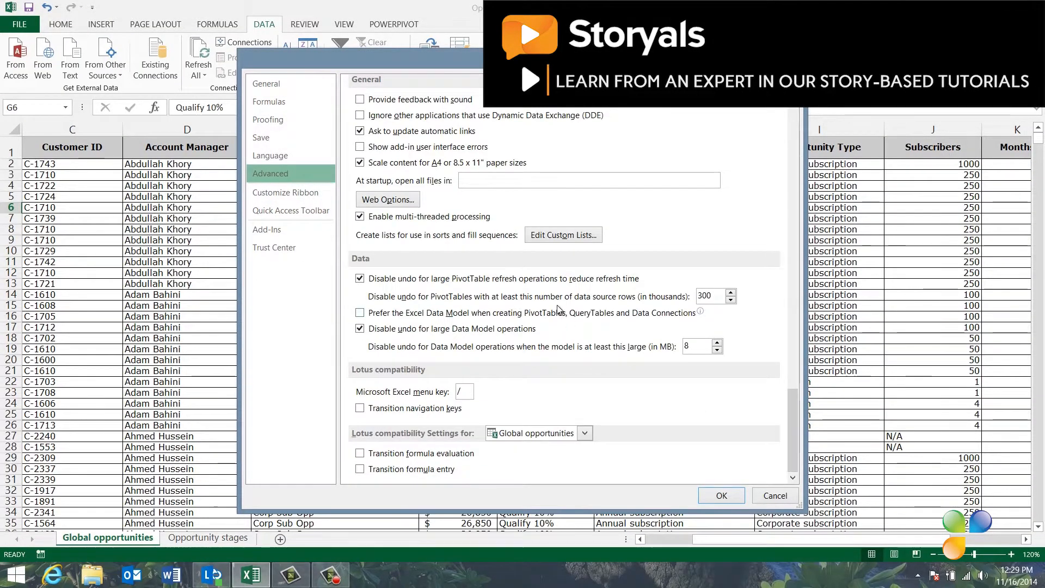
{"action": "left_click", "coordinate": [553, 235]}
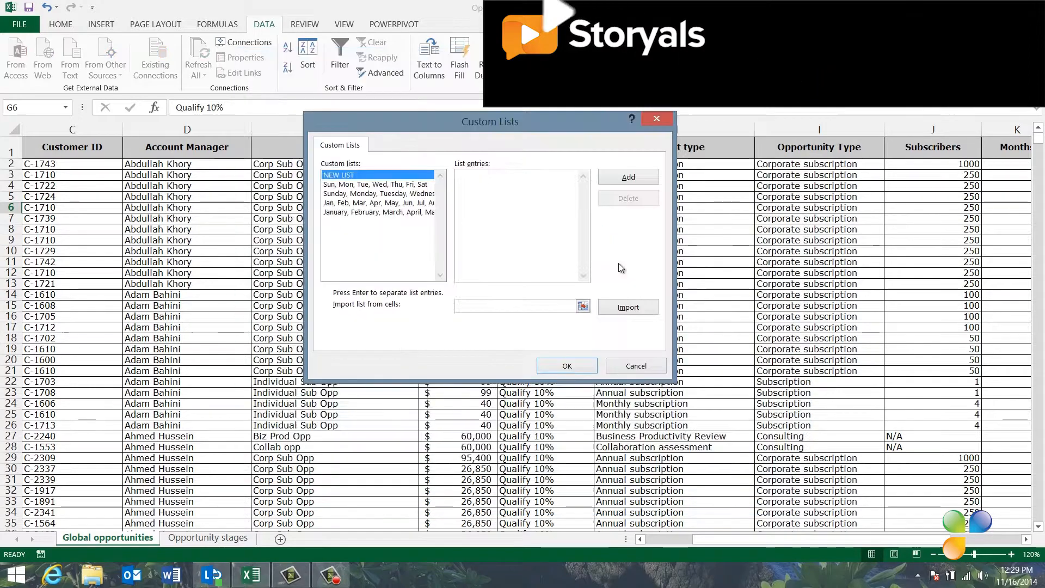
{"action": "left_click", "coordinate": [583, 306]}
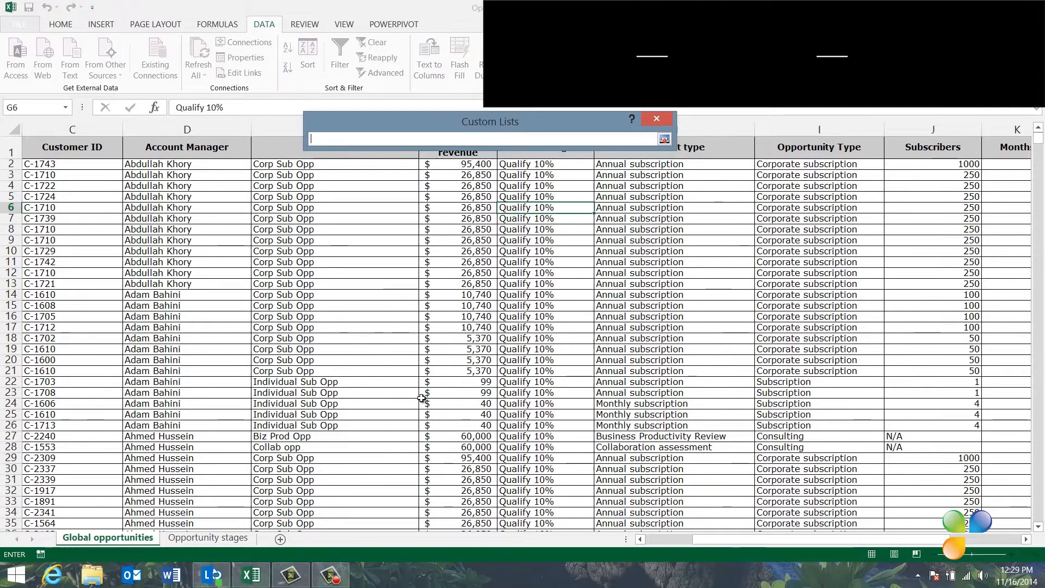
{"action": "left_click", "coordinate": [208, 538]}
{"action": "left_click_drag", "start_coordinate": [38, 145], "coordinate": [51, 214]}
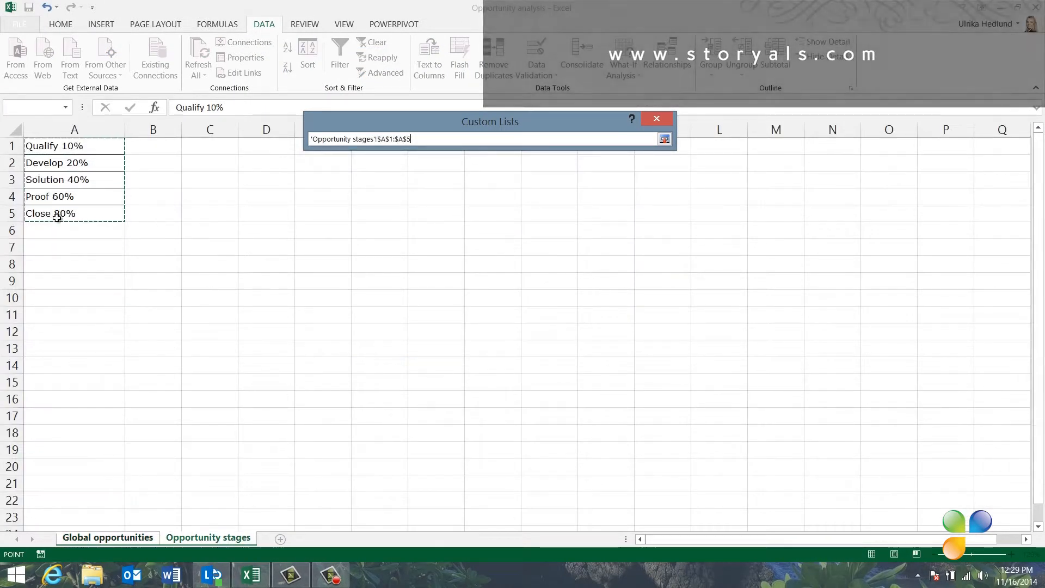
{"action": "left_click", "coordinate": [665, 139]}
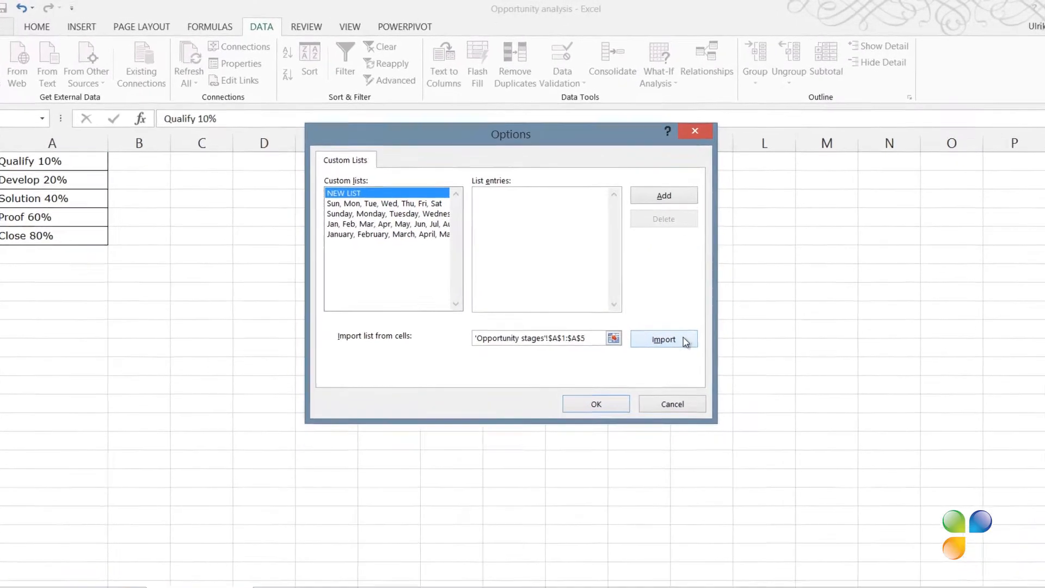
{"action": "left_click", "coordinate": [684, 339]}
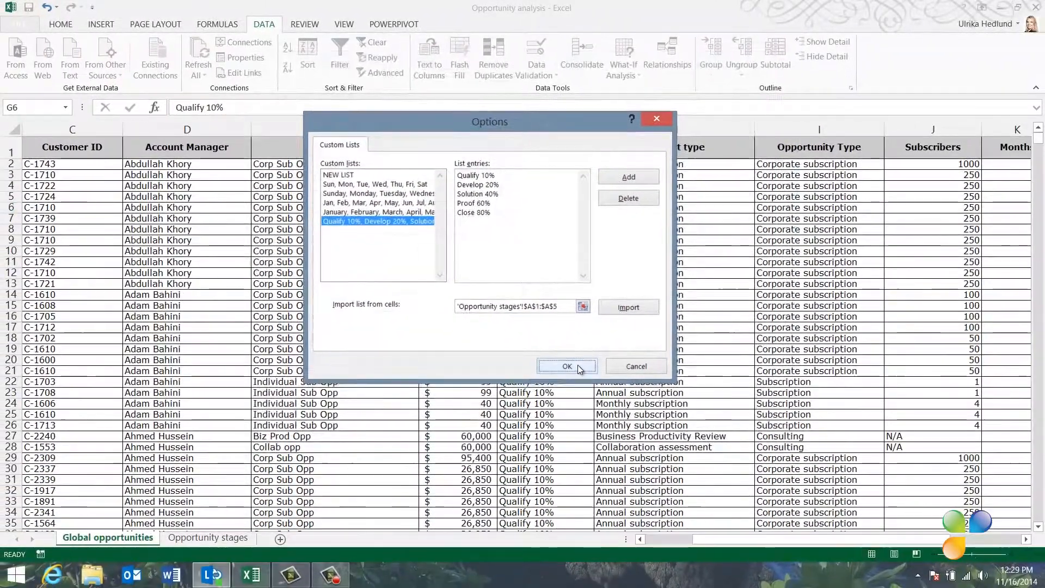
{"action": "left_click", "coordinate": [577, 365]}
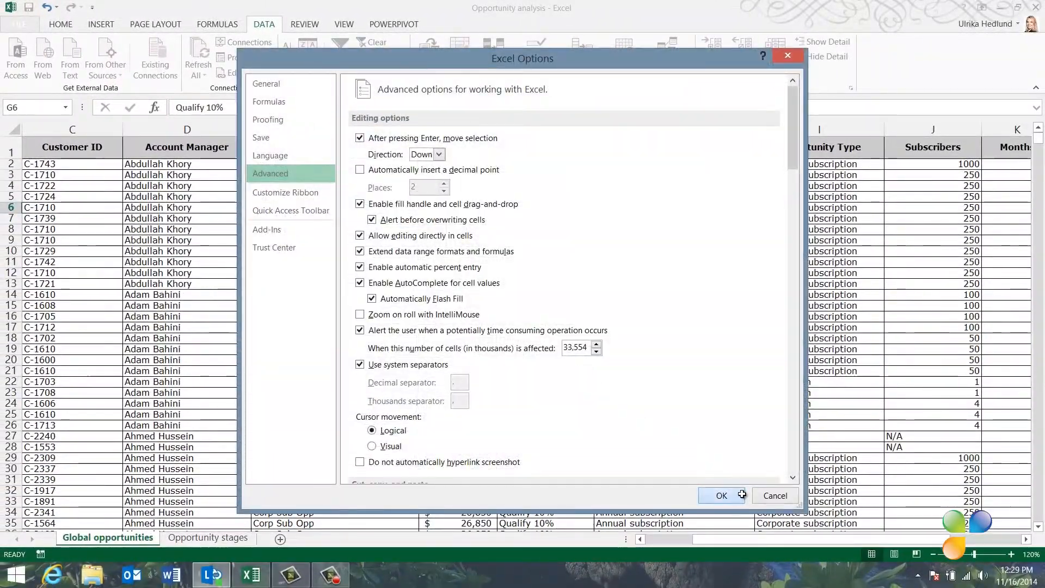
{"action": "left_click", "coordinate": [722, 496]}
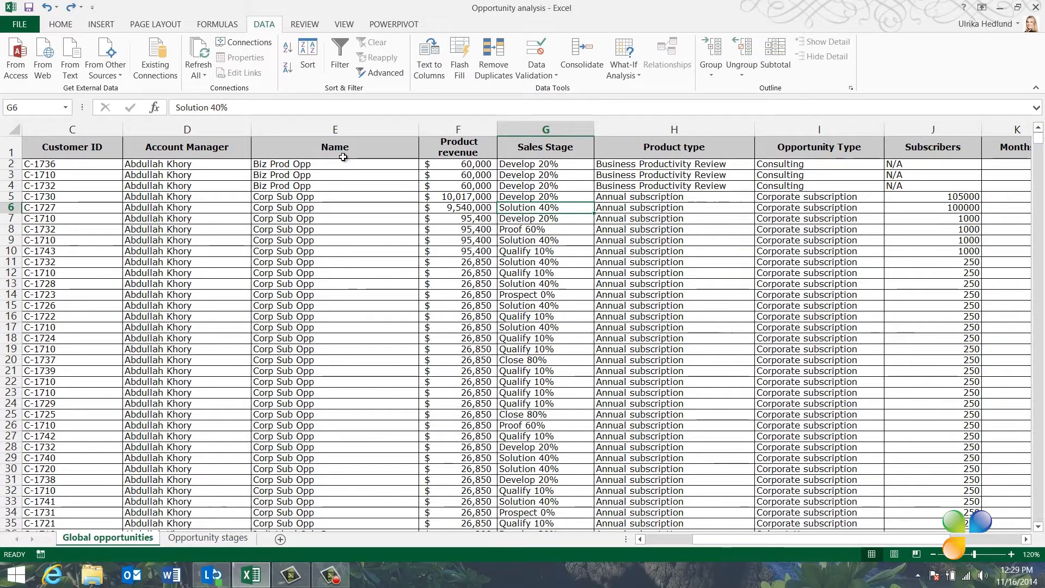
Step: Sort the table by Sales Stage using the imported Qualify 10% to Close 80% custom list order
{"action": "left_click", "coordinate": [307, 61]}
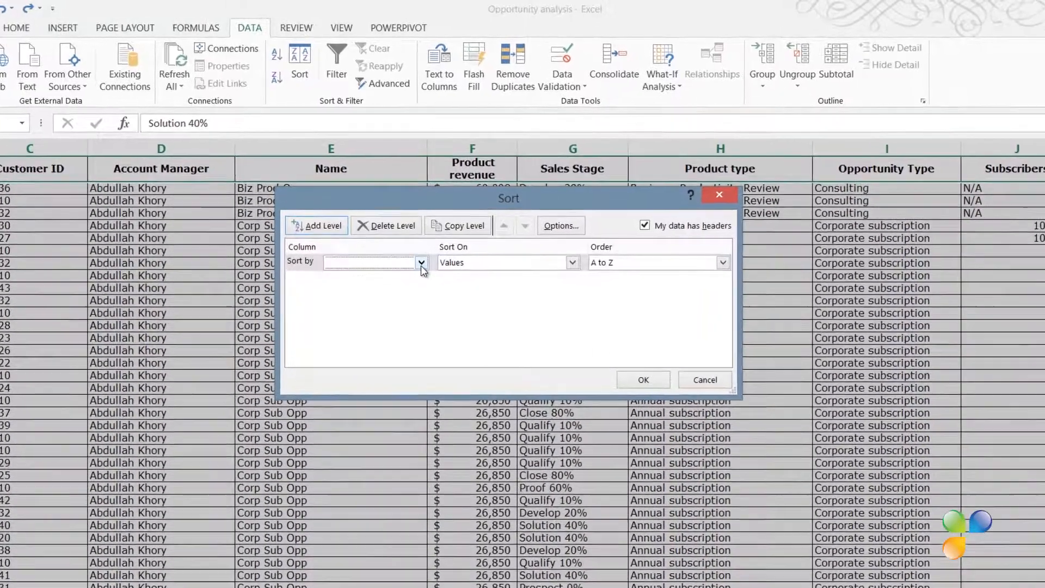
{"action": "left_click", "coordinate": [421, 262]}
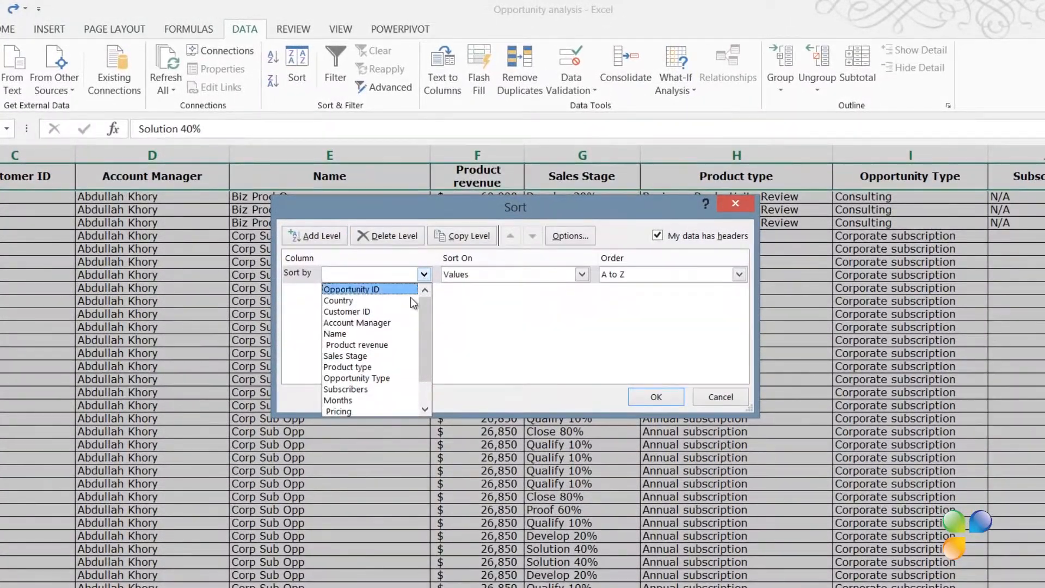
{"action": "left_click", "coordinate": [405, 359]}
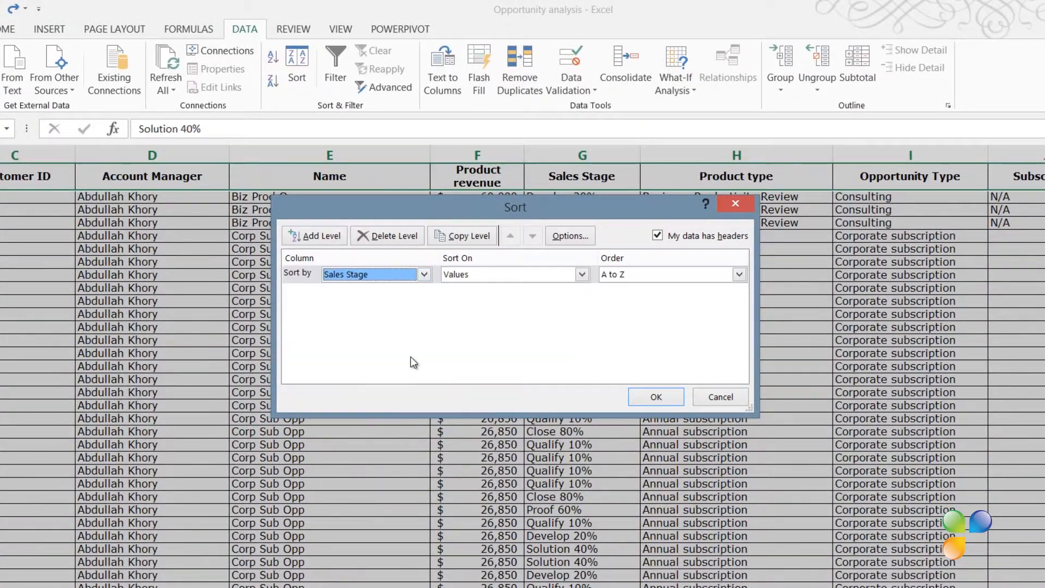
{"action": "left_click", "coordinate": [738, 274]}
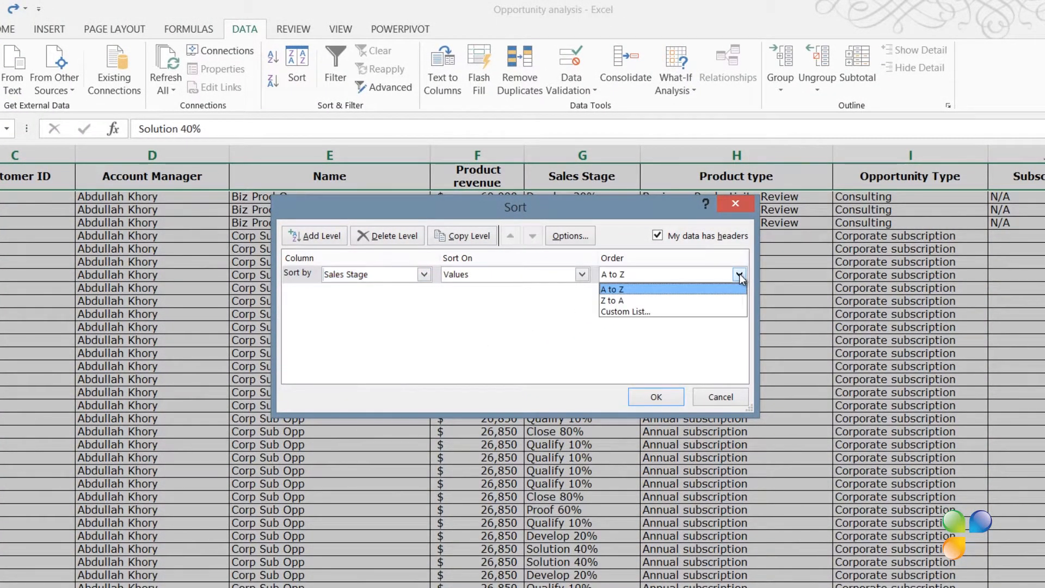
{"action": "left_click", "coordinate": [706, 311]}
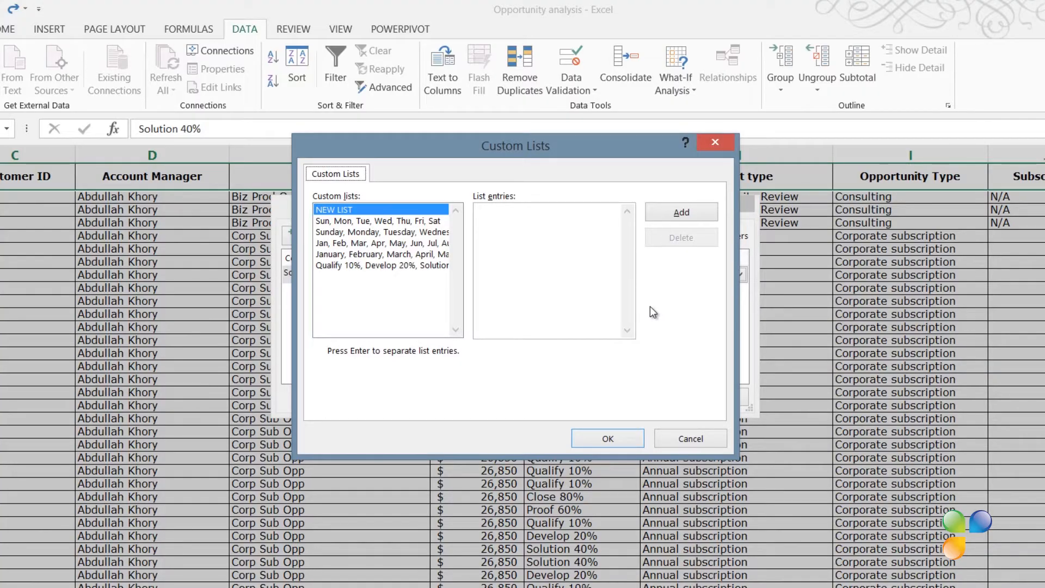
{"action": "left_click", "coordinate": [415, 266]}
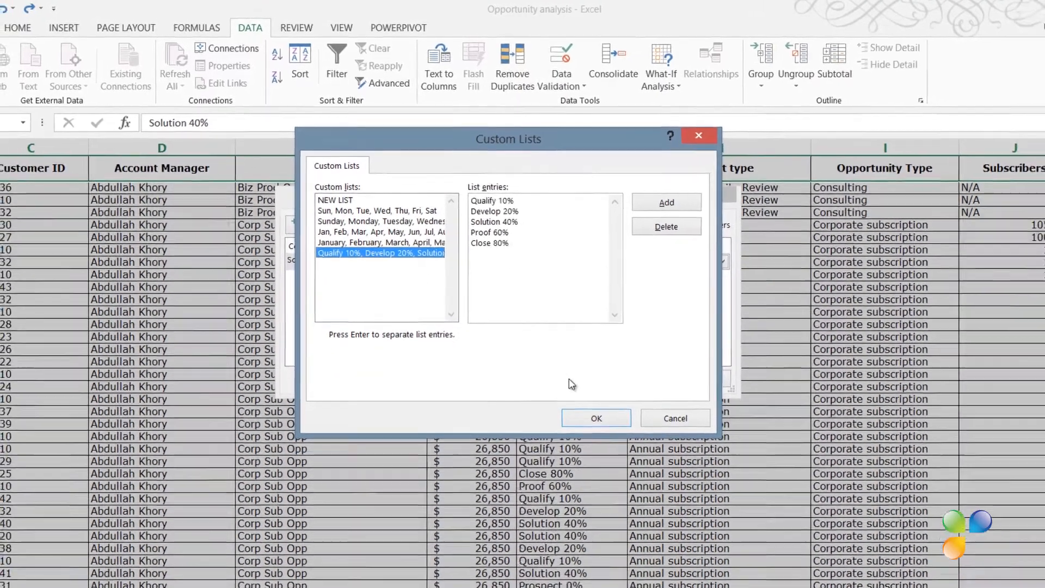
{"action": "left_click", "coordinate": [607, 438]}
{"action": "left_click", "coordinate": [662, 391]}
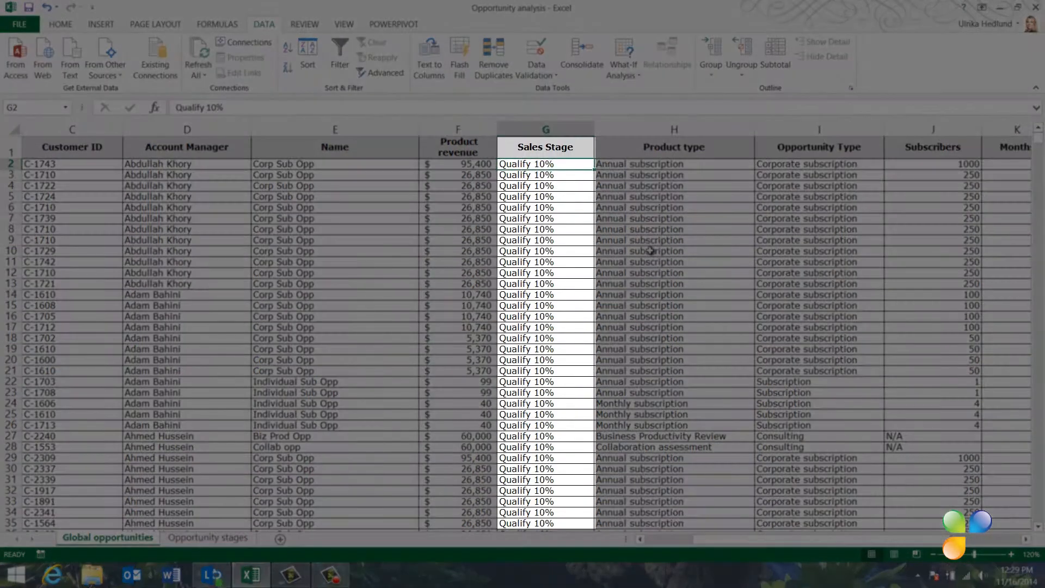
Step: Put the yellow-highlighted rows on top by sorting on the selected Name cell's color
{"action": "scroll", "coordinate": [651, 251], "scroll_direction": "down", "scroll_amount": 5}
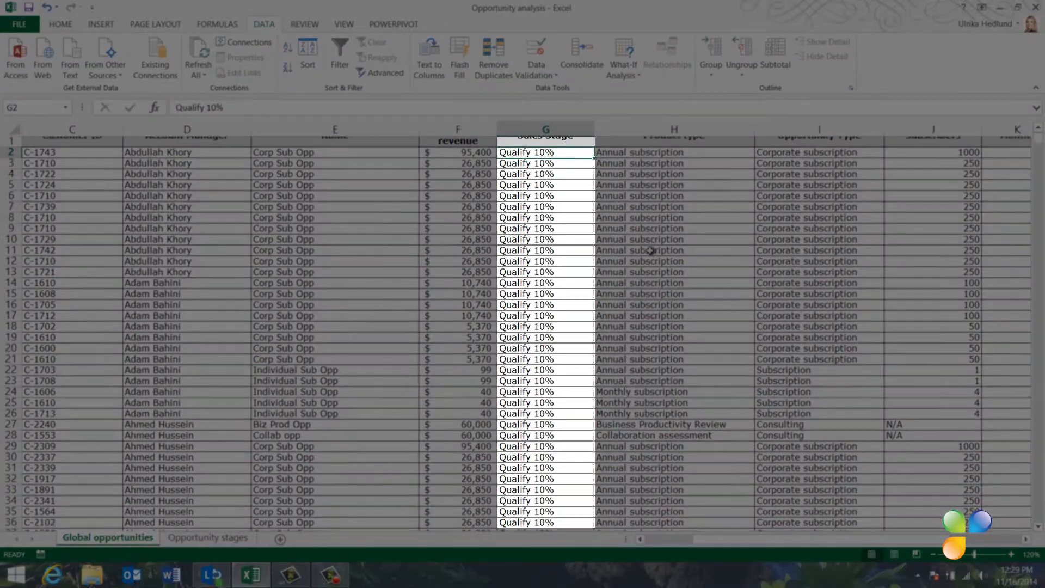
{"action": "scroll", "coordinate": [651, 251], "scroll_direction": "up", "scroll_amount": 4}
{"action": "scroll", "coordinate": [651, 251], "scroll_direction": "up", "scroll_amount": 1}
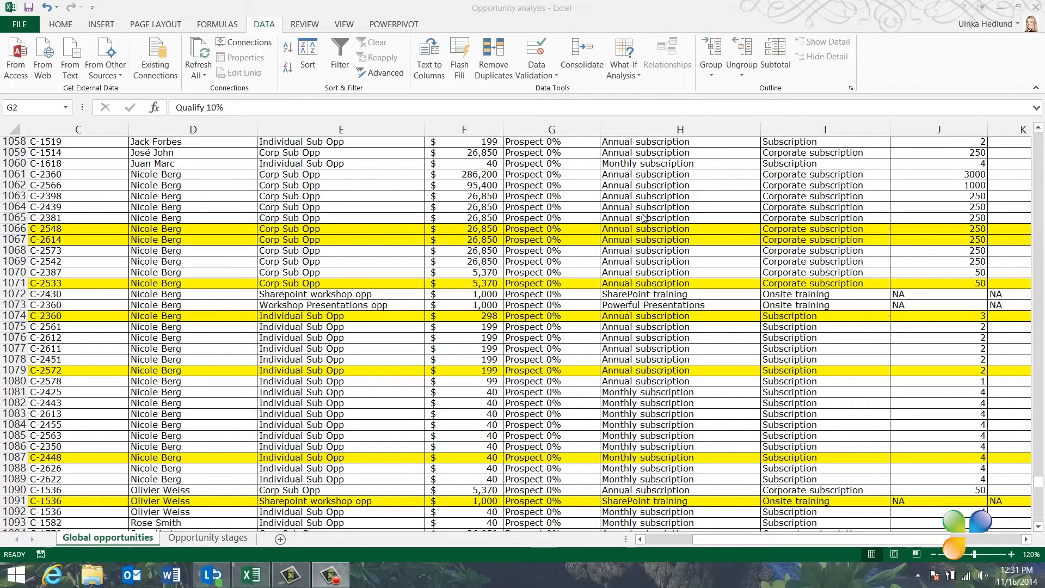
{"action": "left_click", "coordinate": [412, 229]}
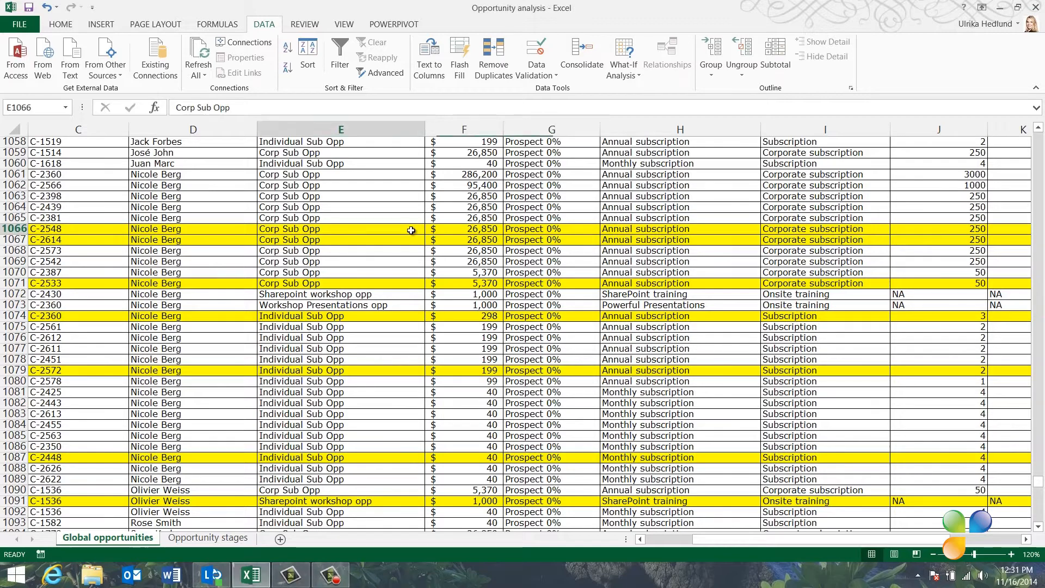
{"action": "right_click", "coordinate": [412, 230]}
{"action": "mouse_move", "coordinate": [453, 410]}
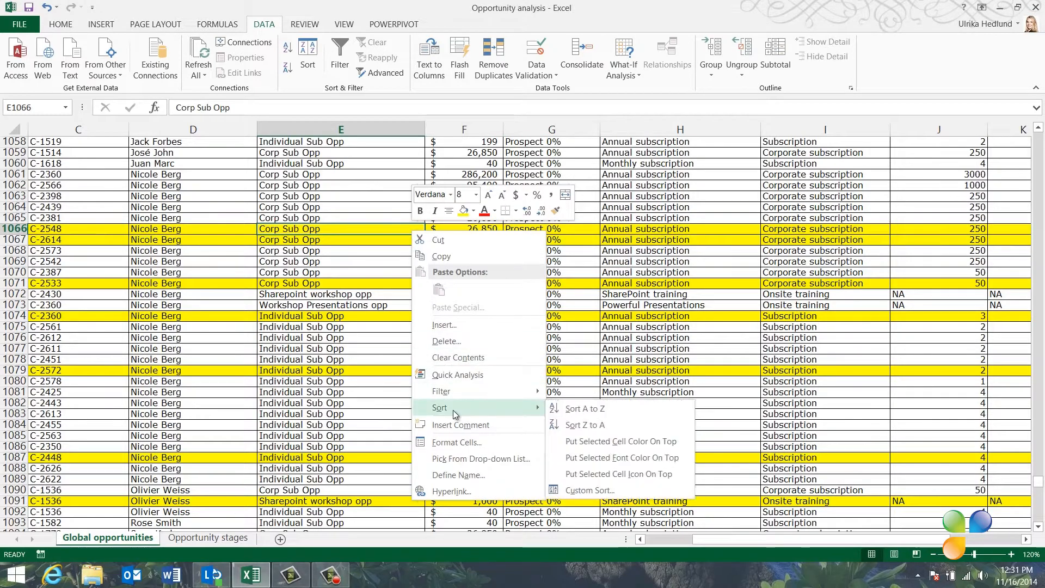
{"action": "left_click", "coordinate": [572, 442]}
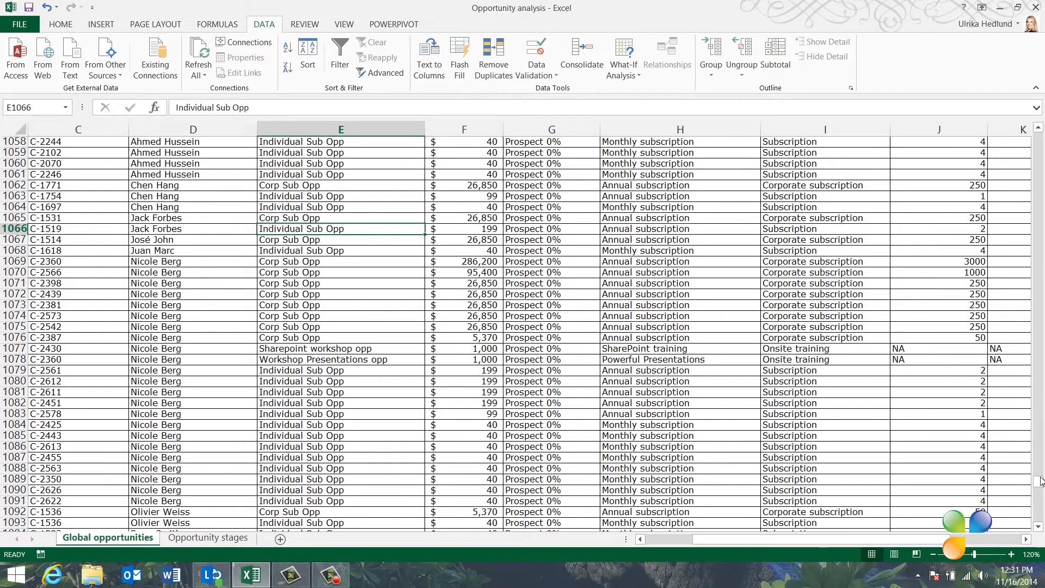
Step: Add a second sort level on Opportunity ID by green cell color on top, below the yellow Name level
{"action": "left_click_drag", "start_coordinate": [1040, 484], "coordinate": [1036, 85]}
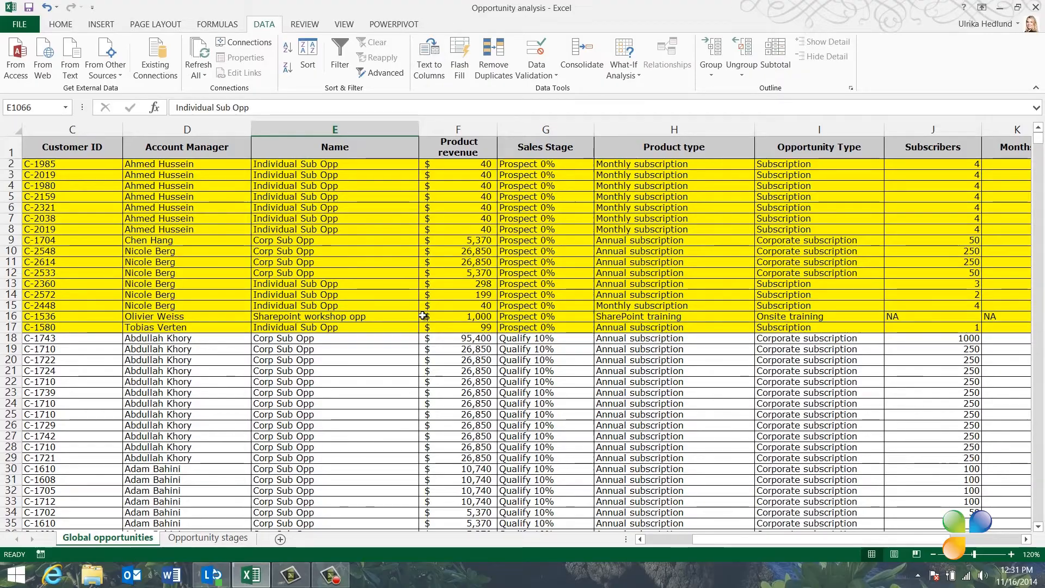
{"action": "left_click", "coordinate": [309, 61]}
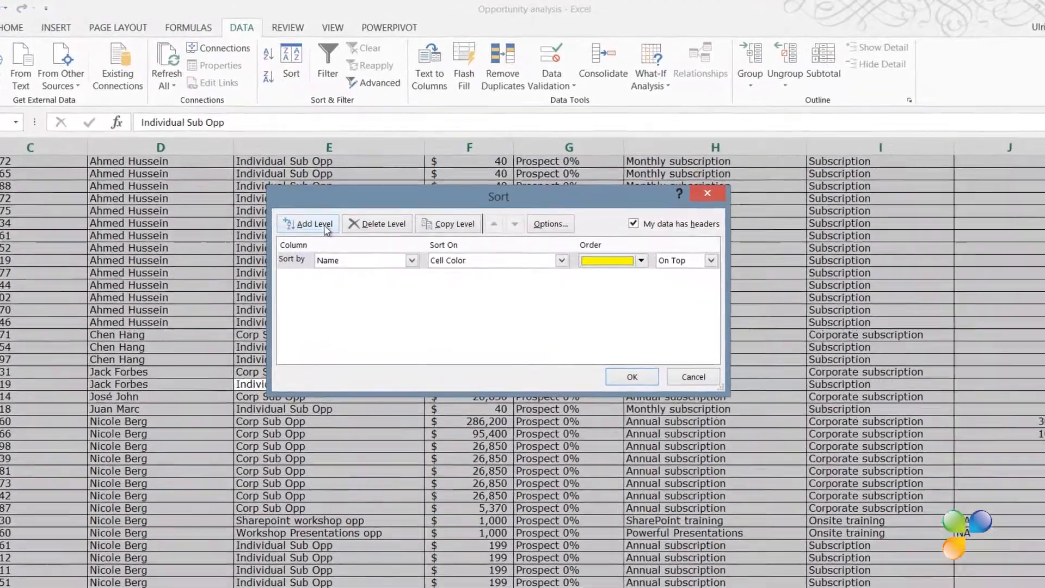
{"action": "left_click", "coordinate": [317, 209]}
{"action": "left_click", "coordinate": [413, 260]}
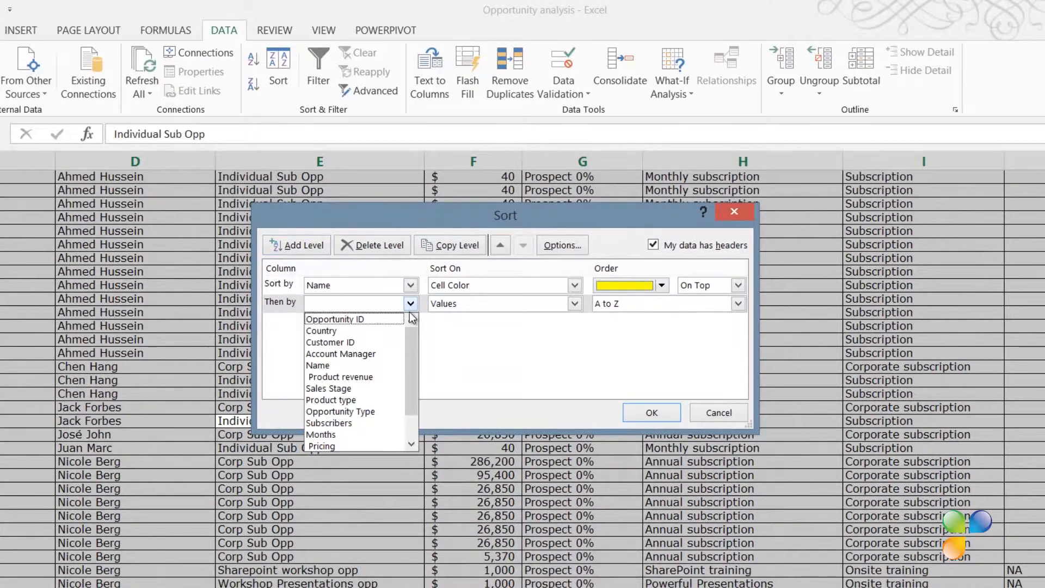
{"action": "left_click", "coordinate": [402, 320]}
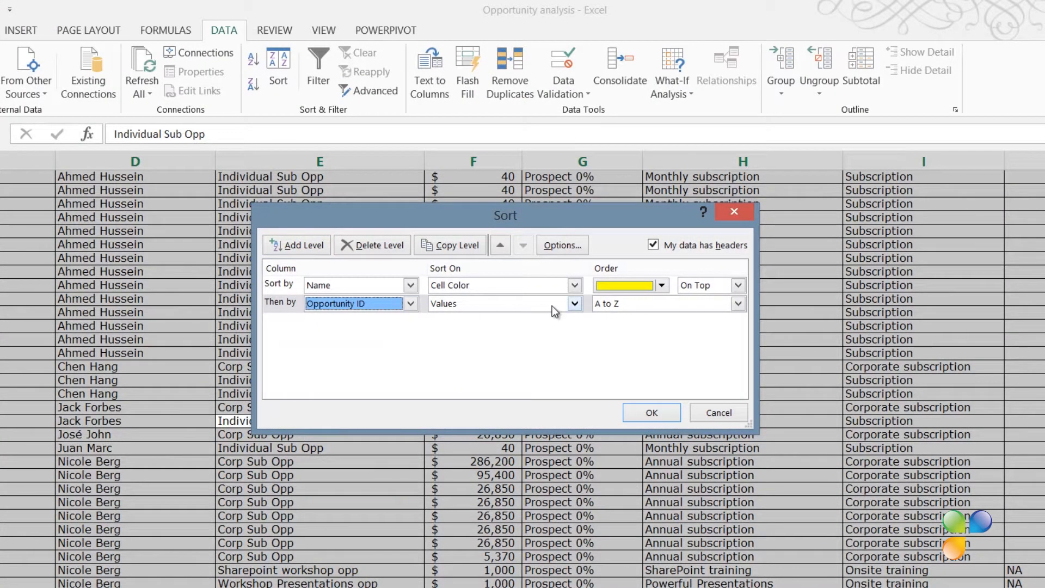
{"action": "left_click", "coordinate": [574, 304]}
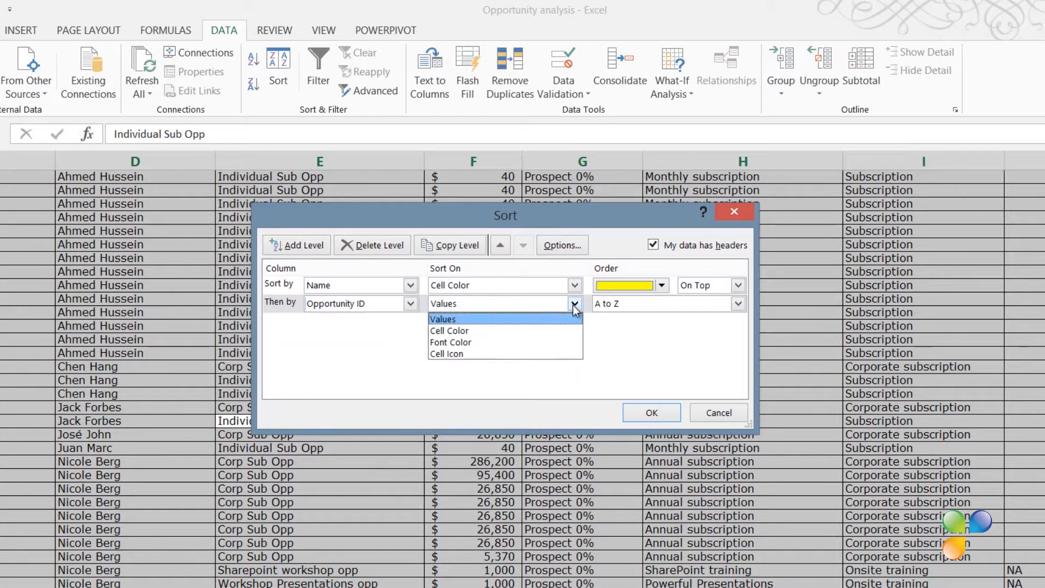
{"action": "left_click", "coordinate": [563, 331]}
{"action": "left_click", "coordinate": [661, 307]}
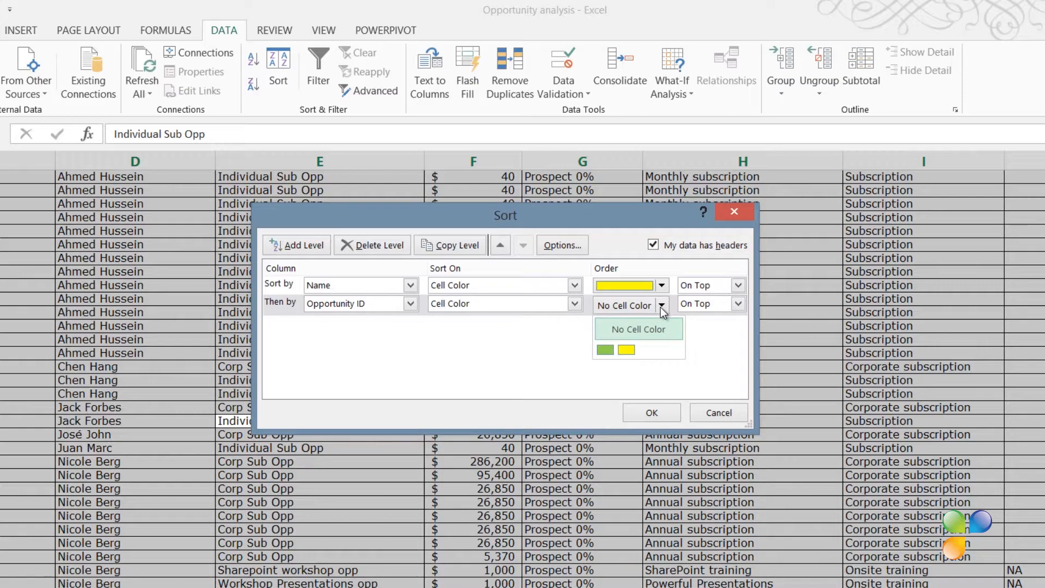
{"action": "left_click", "coordinate": [606, 350]}
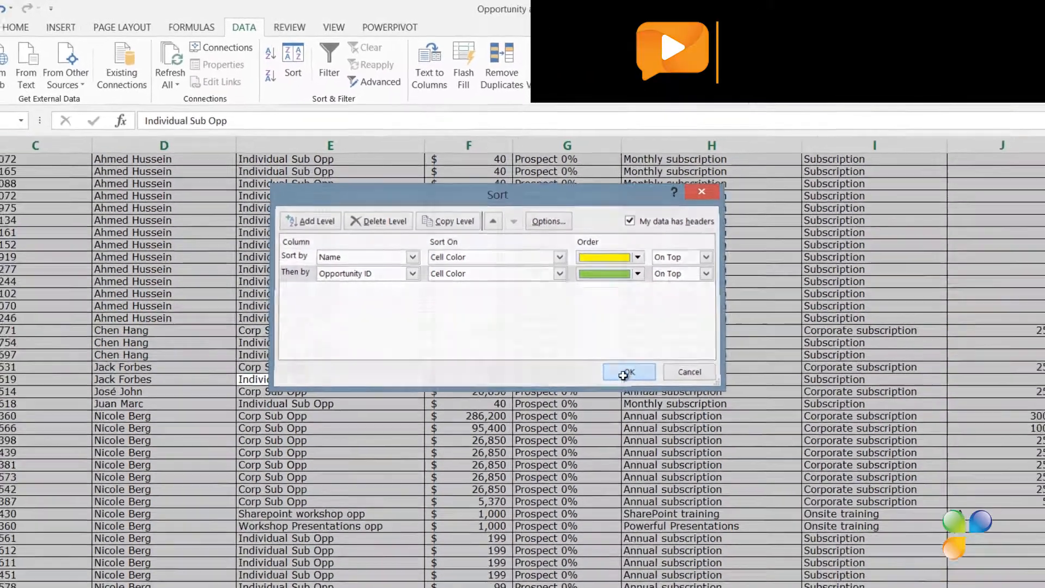
{"action": "left_click", "coordinate": [652, 413]}
Step: Enter a =RAND() formula in cell P2 of the empty column beside Days
{"action": "left_click_drag", "start_coordinate": [1038, 478], "coordinate": [1038, 136]}
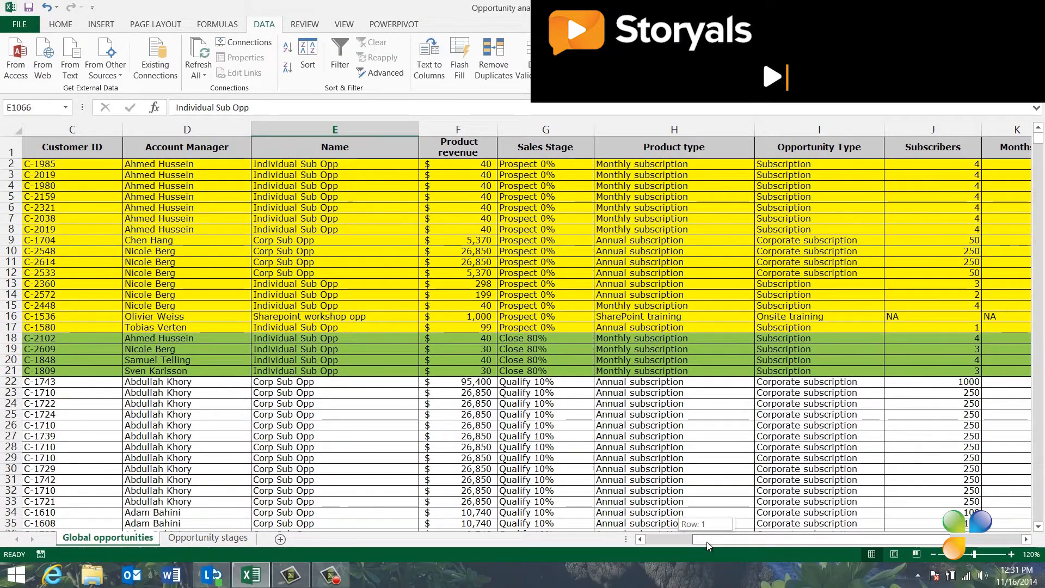
{"action": "left_click_drag", "start_coordinate": [707, 541], "coordinate": [778, 538]}
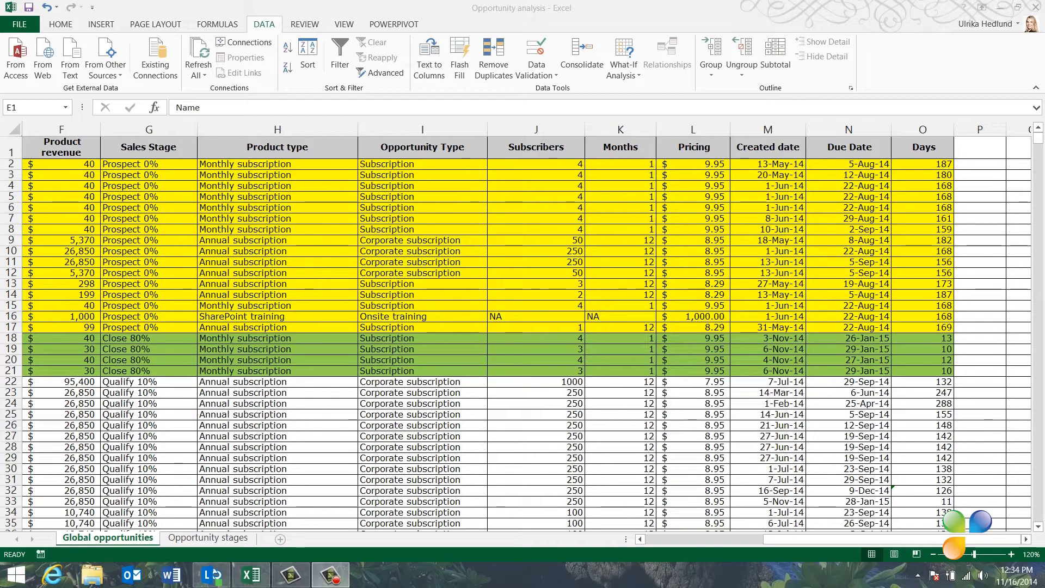
{"action": "left_click", "coordinate": [978, 166]}
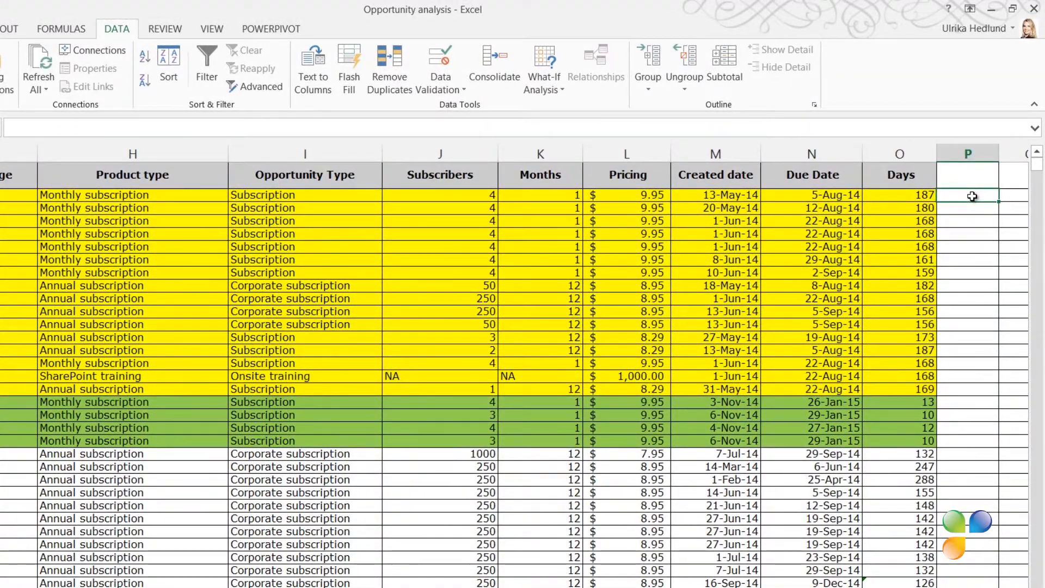
{"action": "type", "text": "="}
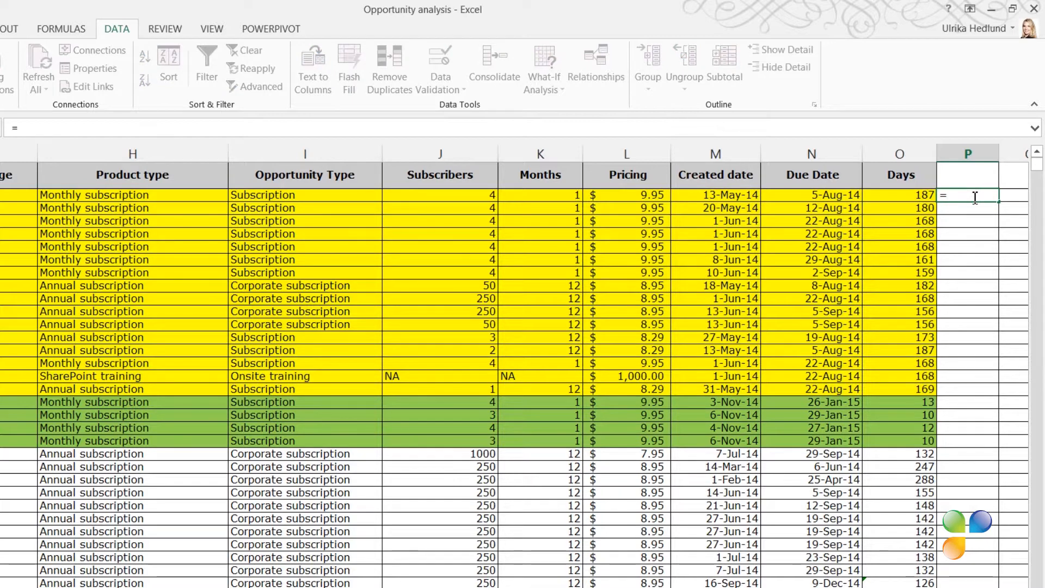
{"action": "type", "text": "RAND"}
{"action": "double_click", "coordinate": [981, 213]}
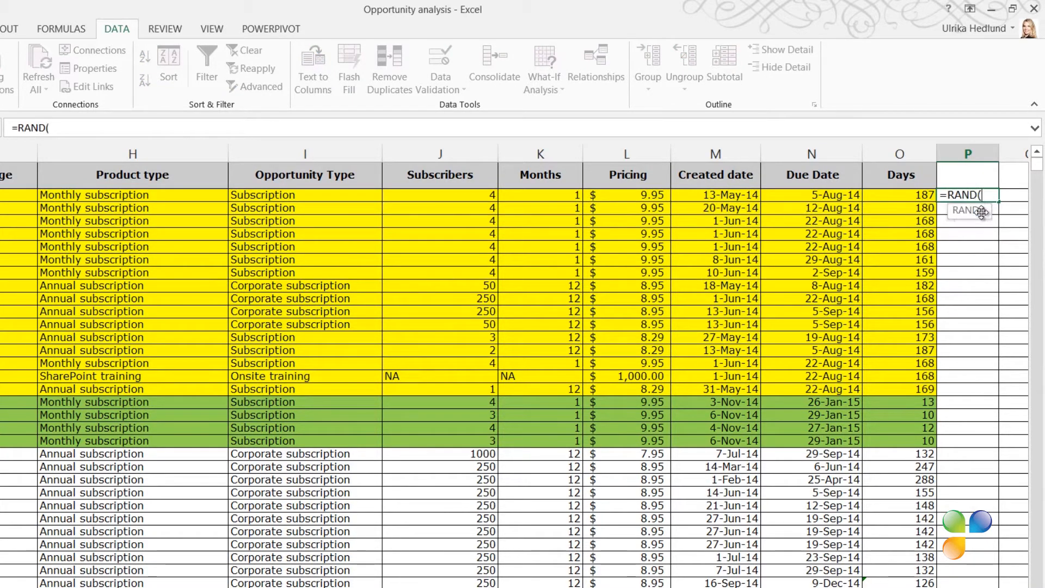
{"action": "key", "text": "Return"}
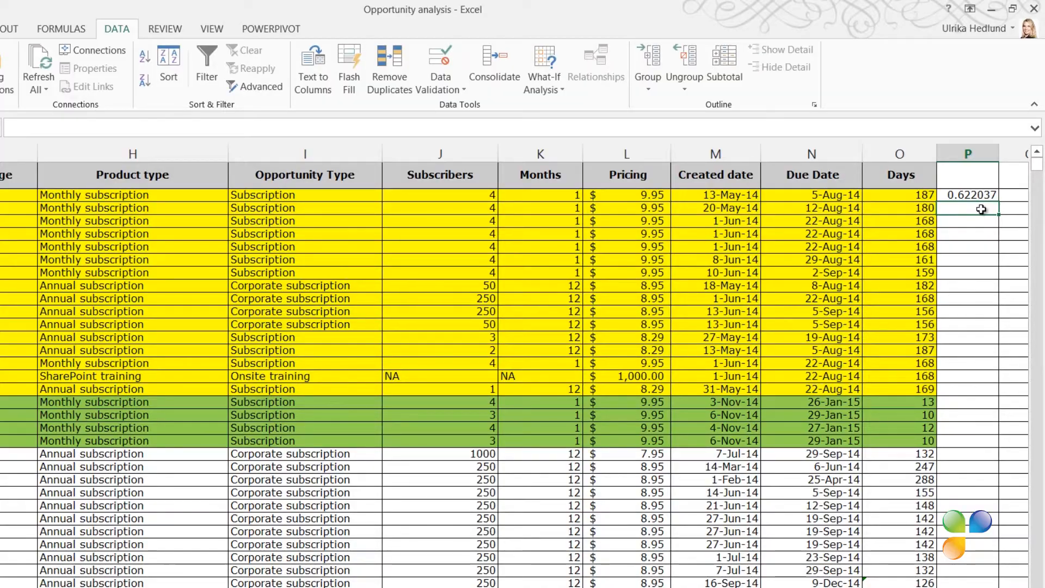
Step: Fill the RAND formula down column P and sort the table ascending by it to shuffle the rows
{"action": "left_click", "coordinate": [980, 195]}
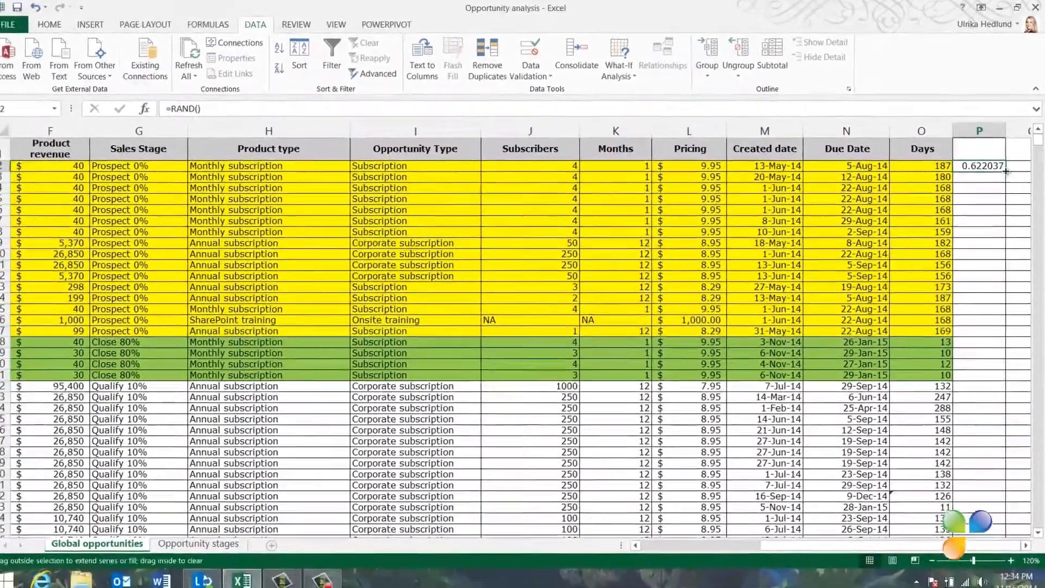
{"action": "double_click", "coordinate": [1006, 171]}
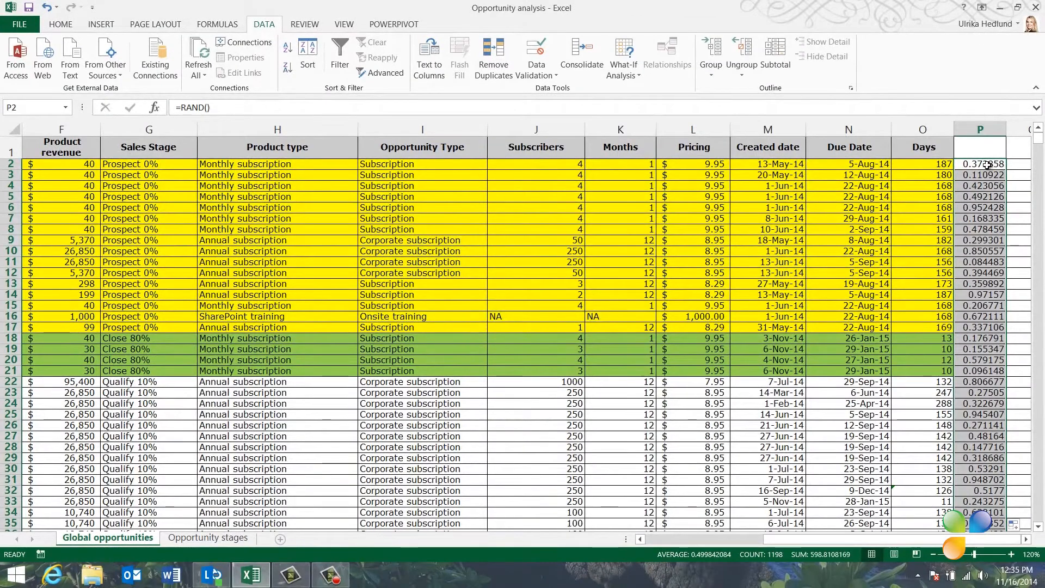
{"action": "left_click", "coordinate": [987, 164]}
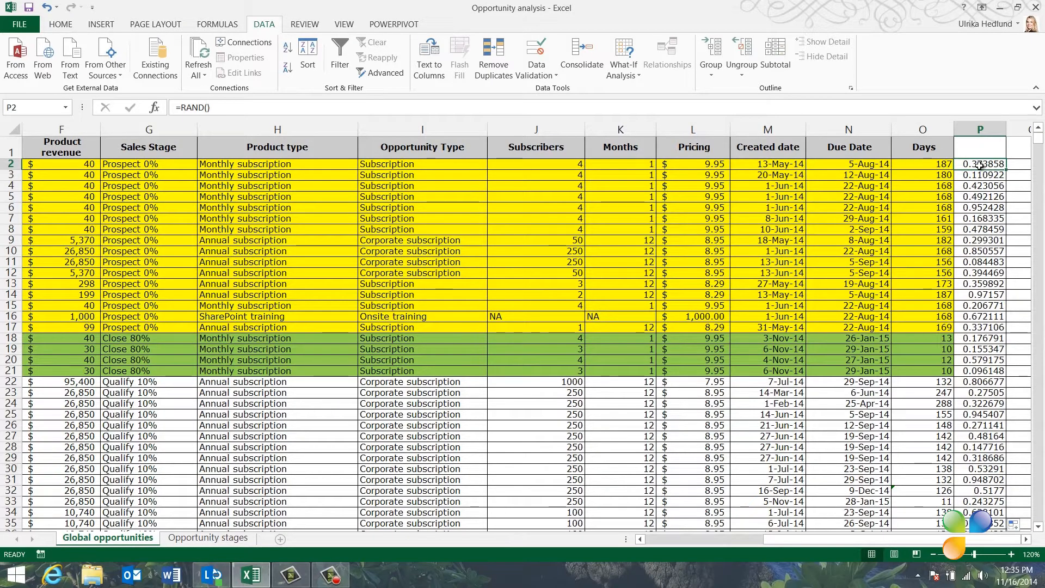
{"action": "left_click", "coordinate": [290, 50]}
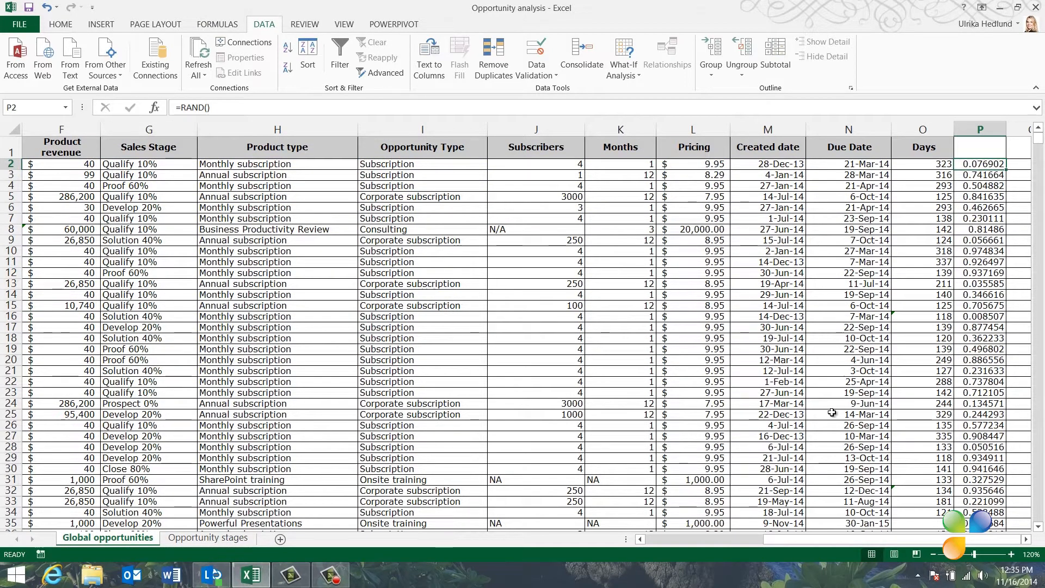
Step: Clear the contents of helper column P
{"action": "right_click", "coordinate": [983, 135]}
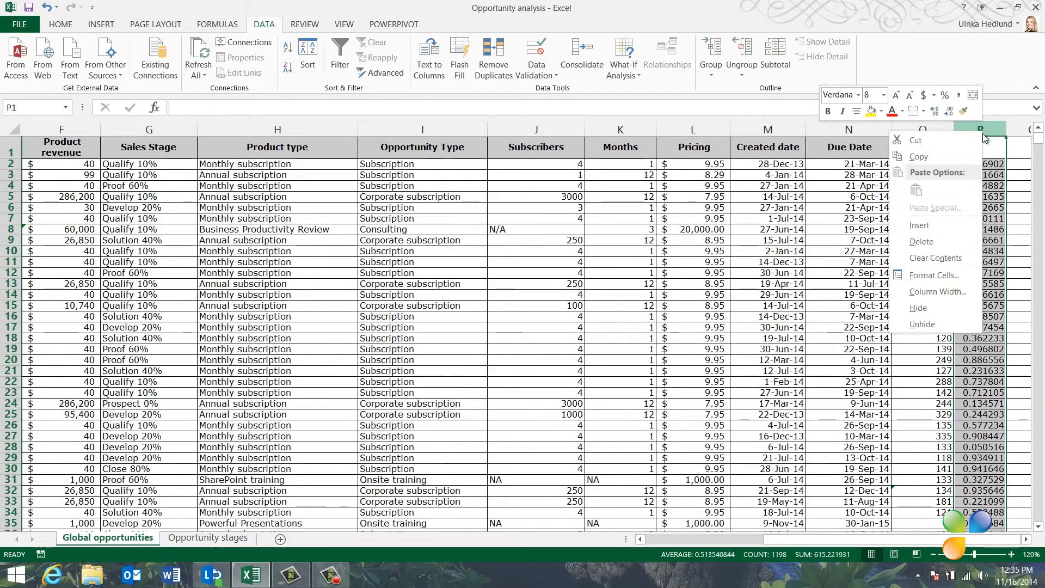
{"action": "left_click", "coordinate": [936, 257]}
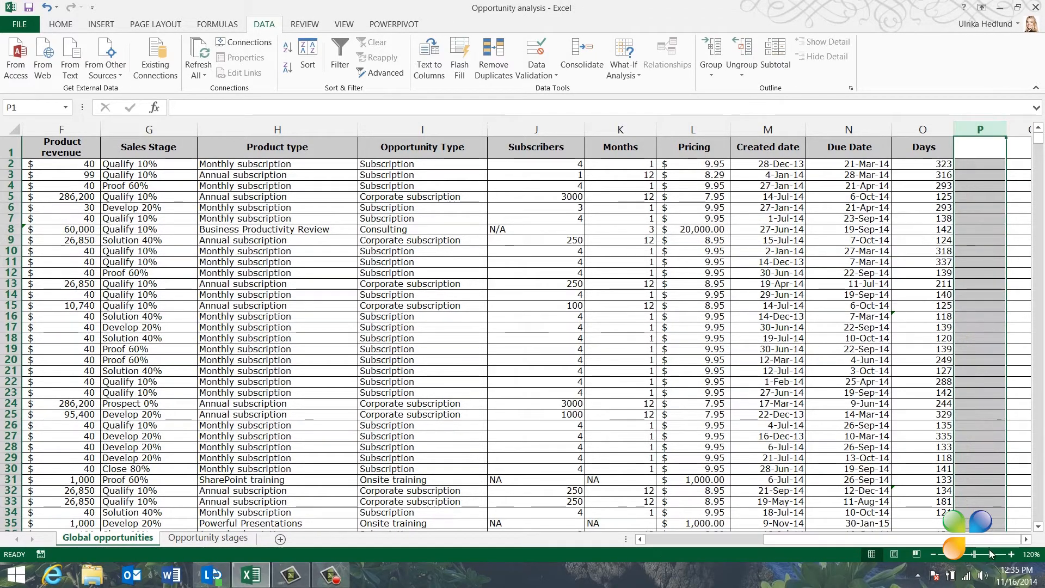
Step: Turn on filters and filter the Customer ID column to show only C-1502, C-1505 and C-1508
{"action": "left_click_drag", "start_coordinate": [962, 540], "coordinate": [817, 540]}
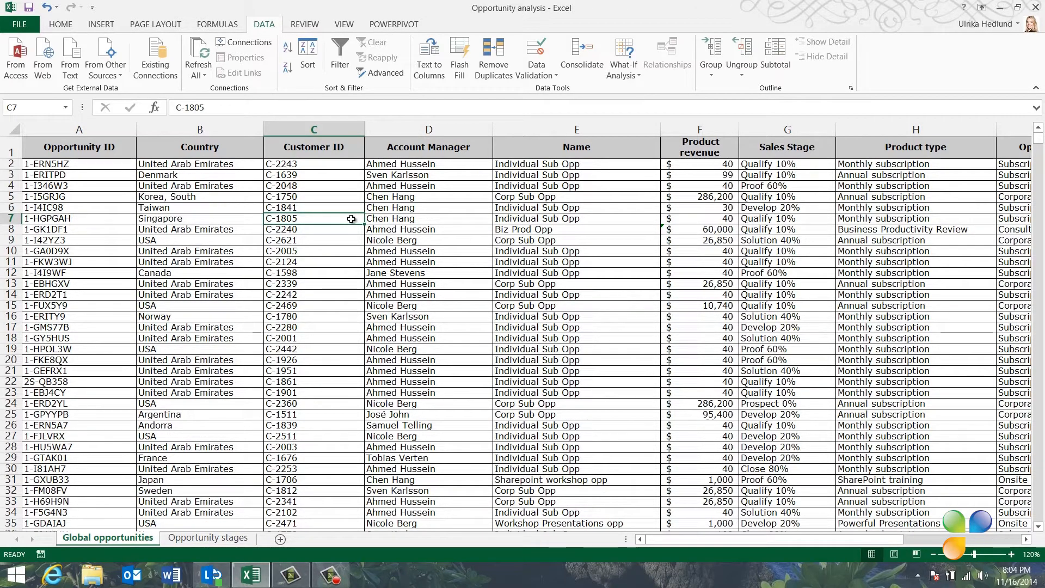
{"action": "left_click", "coordinate": [340, 64]}
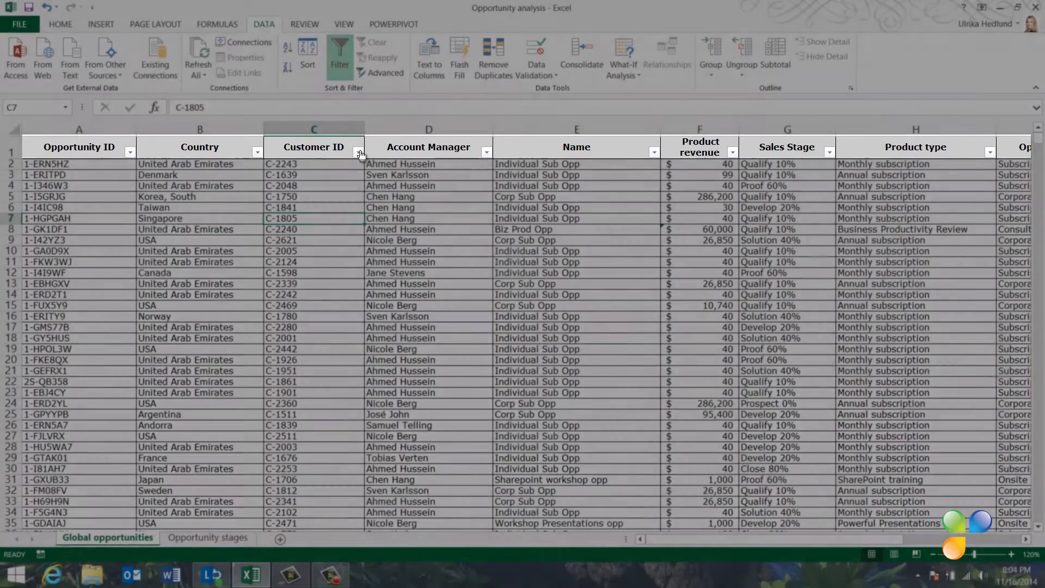
{"action": "left_click", "coordinate": [358, 152]}
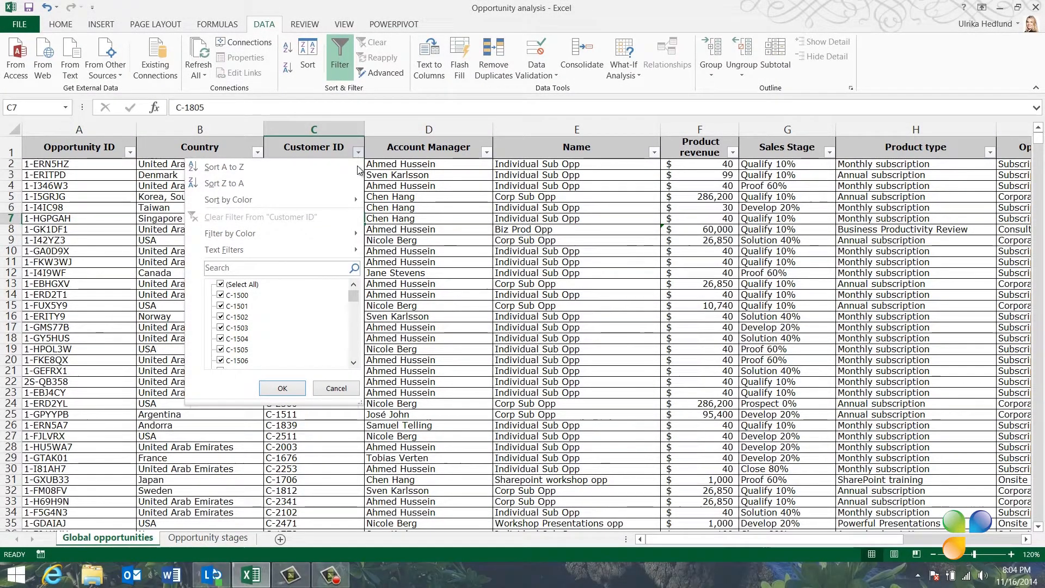
{"action": "left_click_drag", "start_coordinate": [359, 404], "coordinate": [377, 455]}
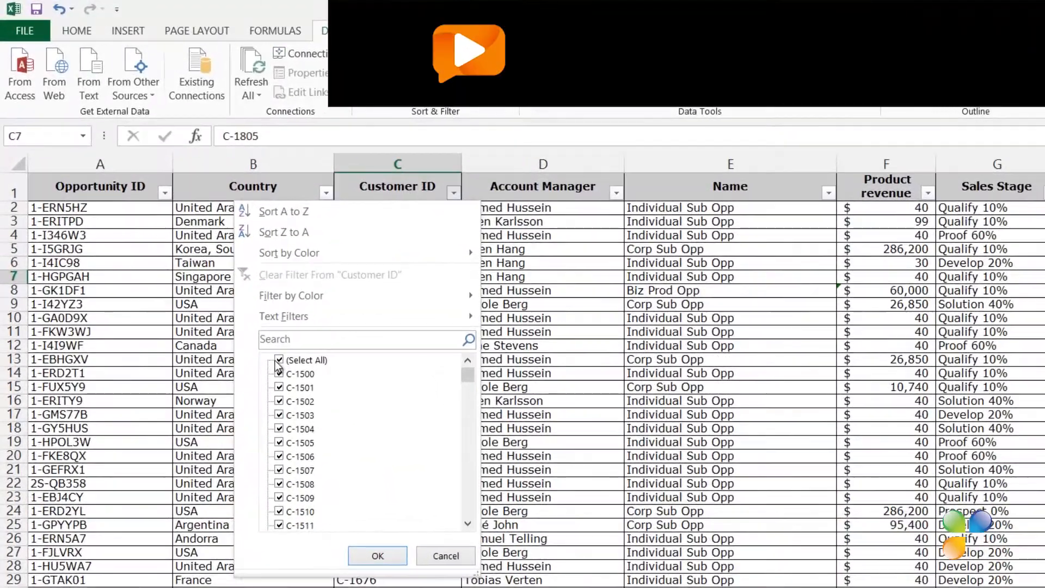
{"action": "left_click", "coordinate": [279, 360]}
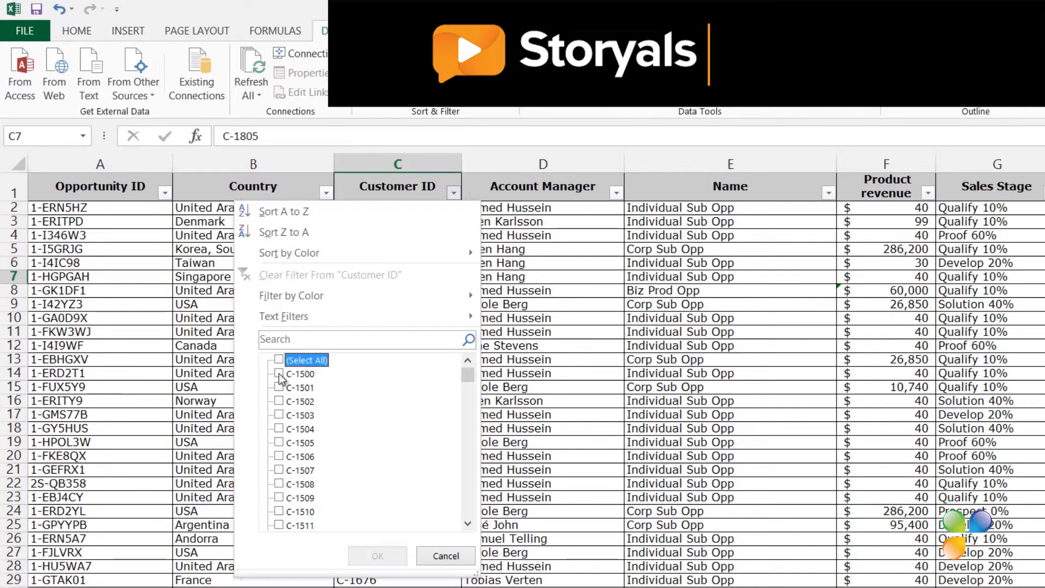
{"action": "left_click", "coordinate": [279, 401]}
{"action": "left_click", "coordinate": [278, 442]}
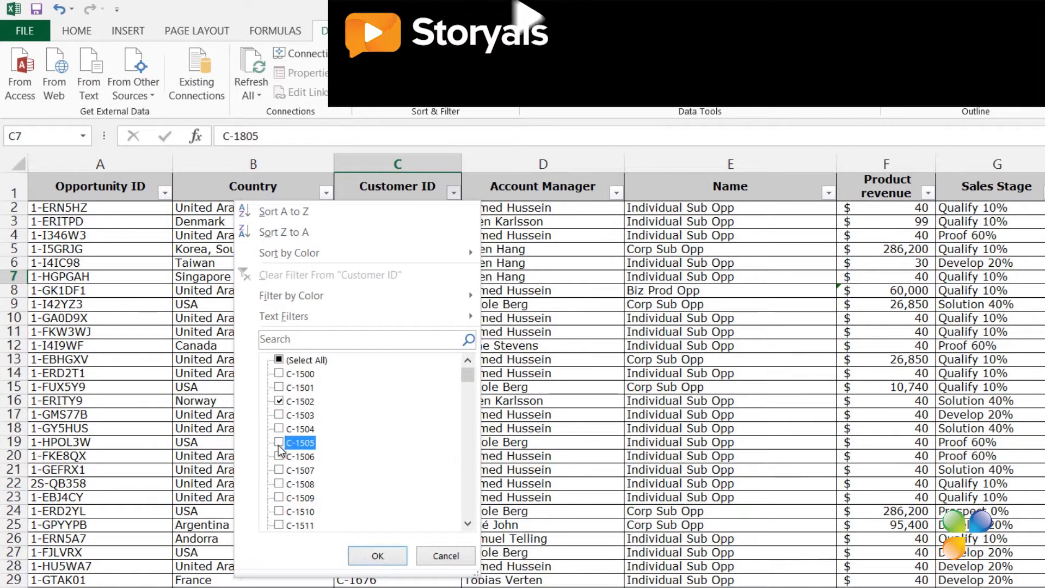
{"action": "left_click", "coordinate": [279, 483]}
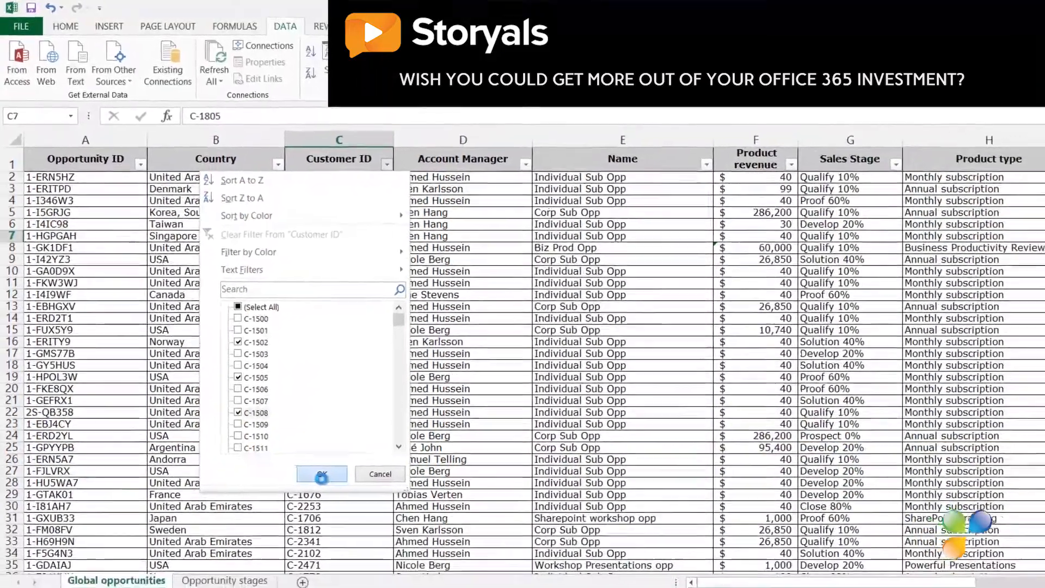
{"action": "left_click", "coordinate": [321, 477]}
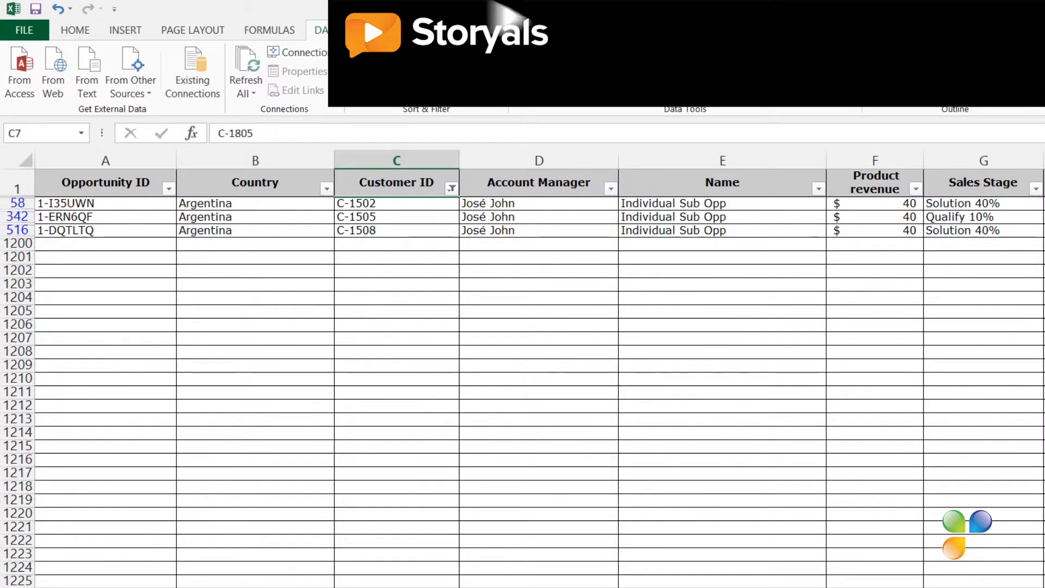
Step: Clear the filter from the Customer ID column
{"action": "left_click", "coordinate": [452, 188]}
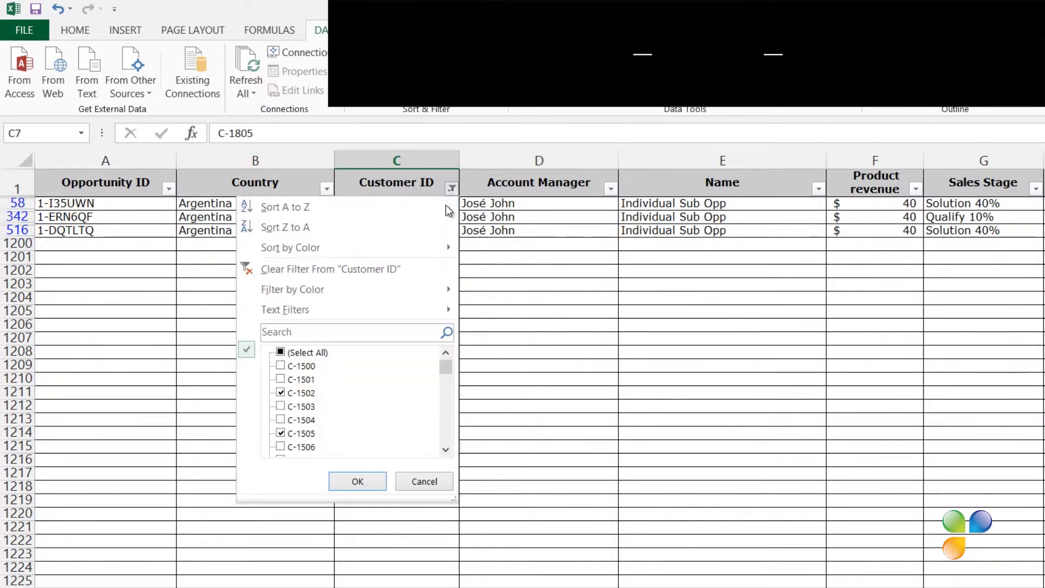
{"action": "left_click", "coordinate": [402, 267]}
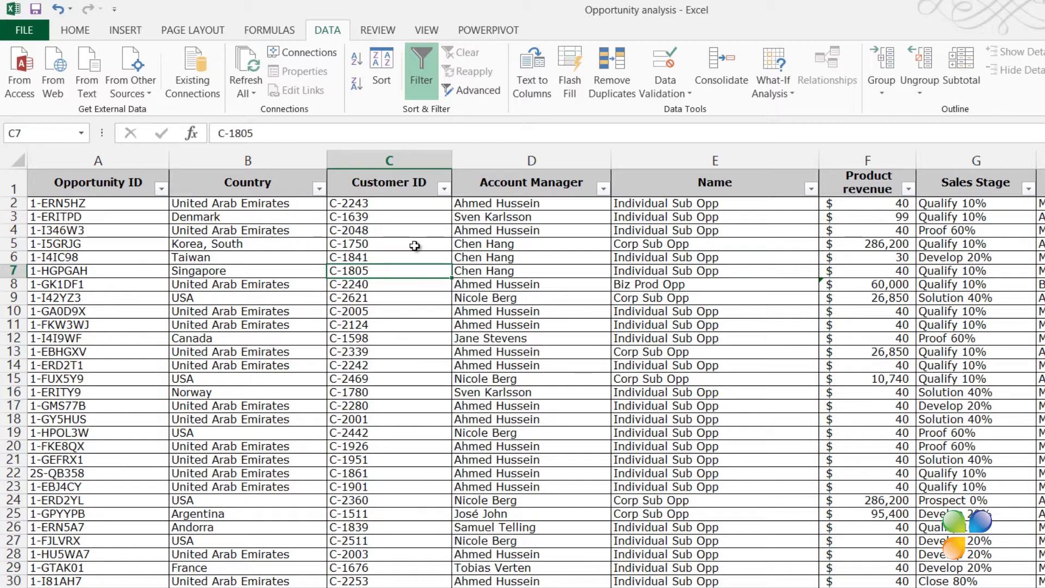
Step: Filter the Customer ID column by searching for 1610
{"action": "left_click", "coordinate": [445, 189]}
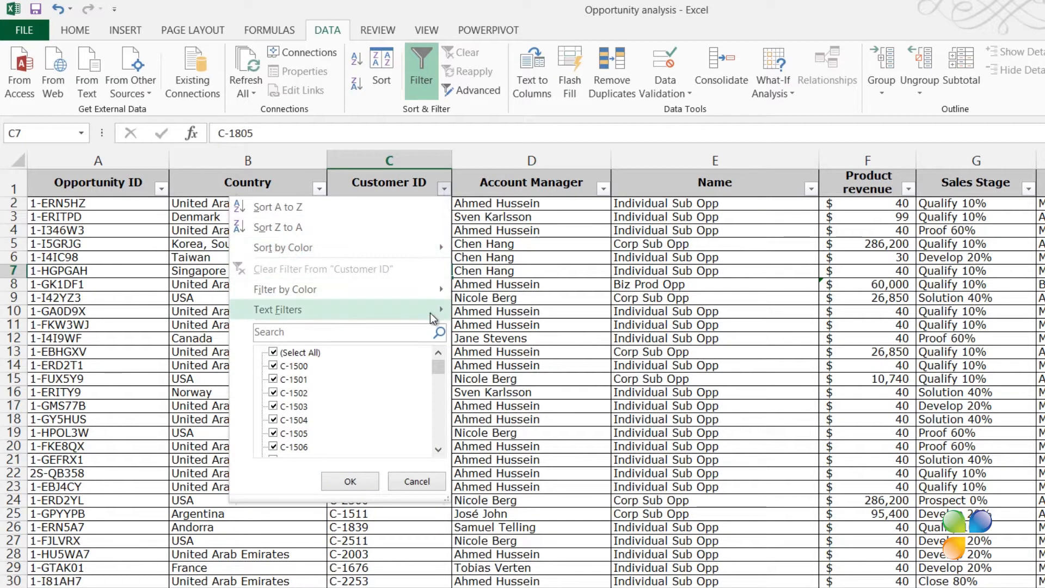
{"action": "mouse_move", "coordinate": [430, 313]}
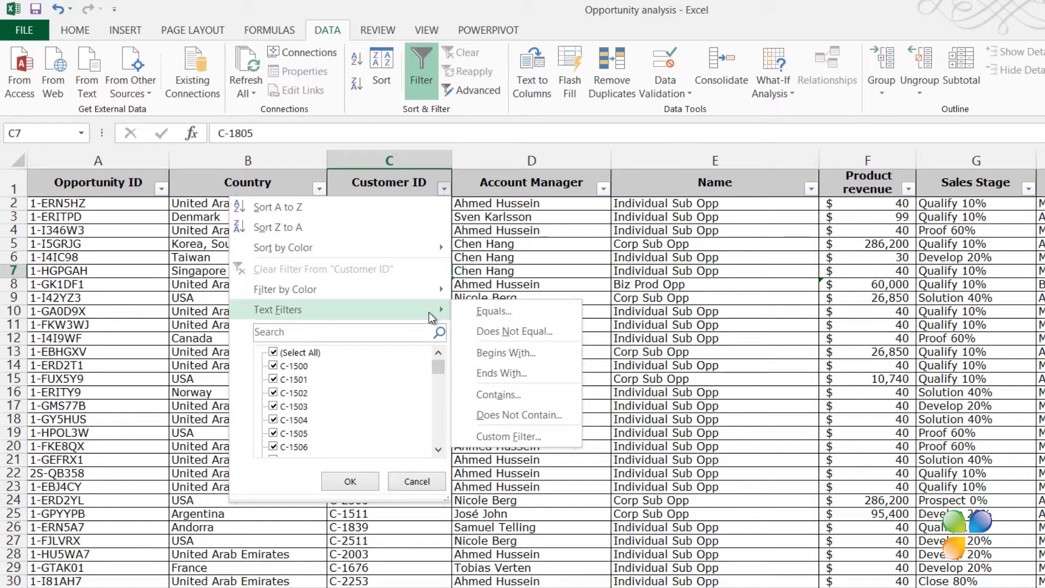
{"action": "left_click", "coordinate": [389, 337]}
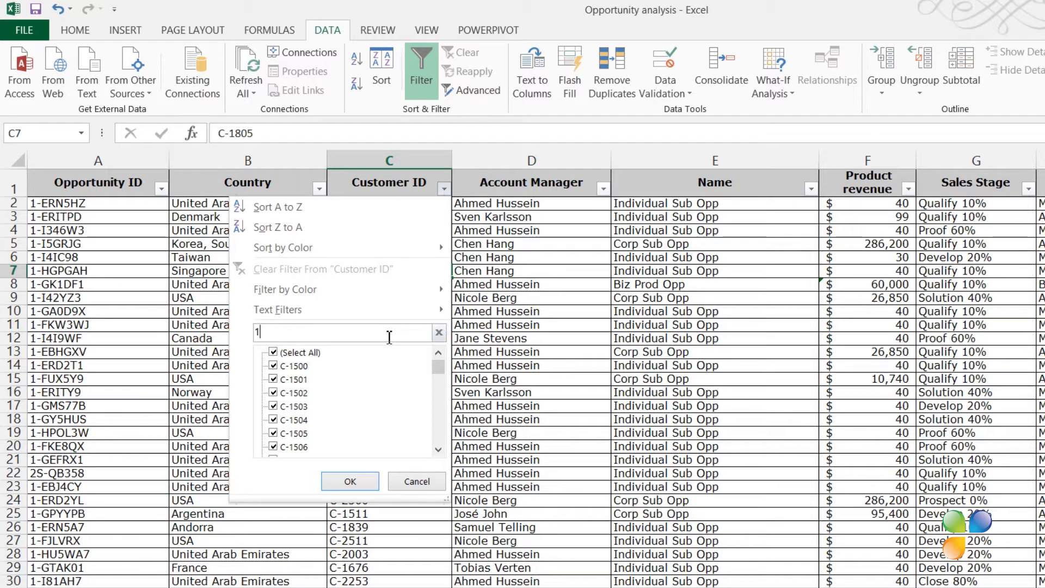
{"action": "type", "text": "0"}
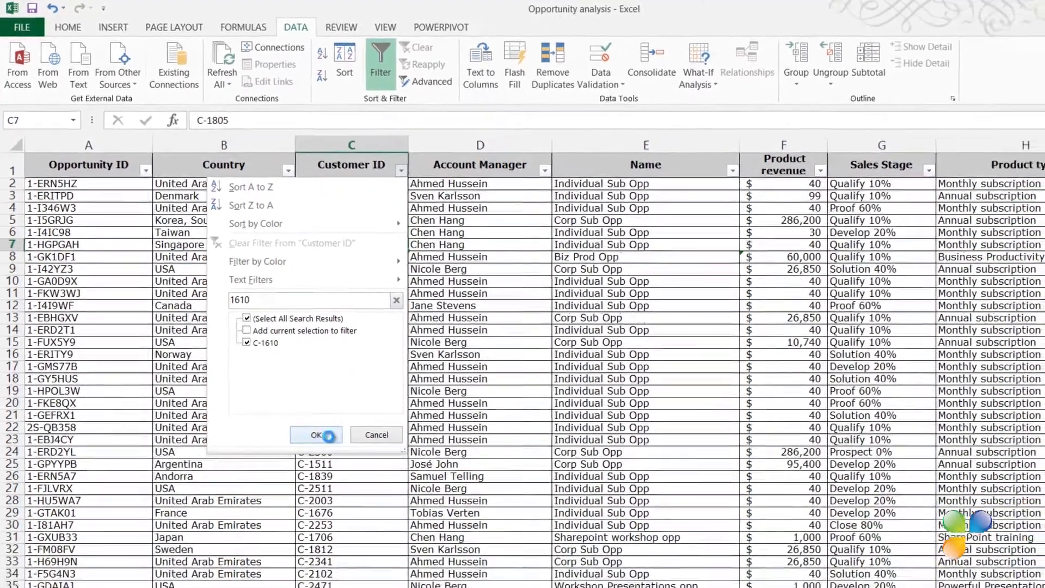
{"action": "left_click", "coordinate": [328, 436]}
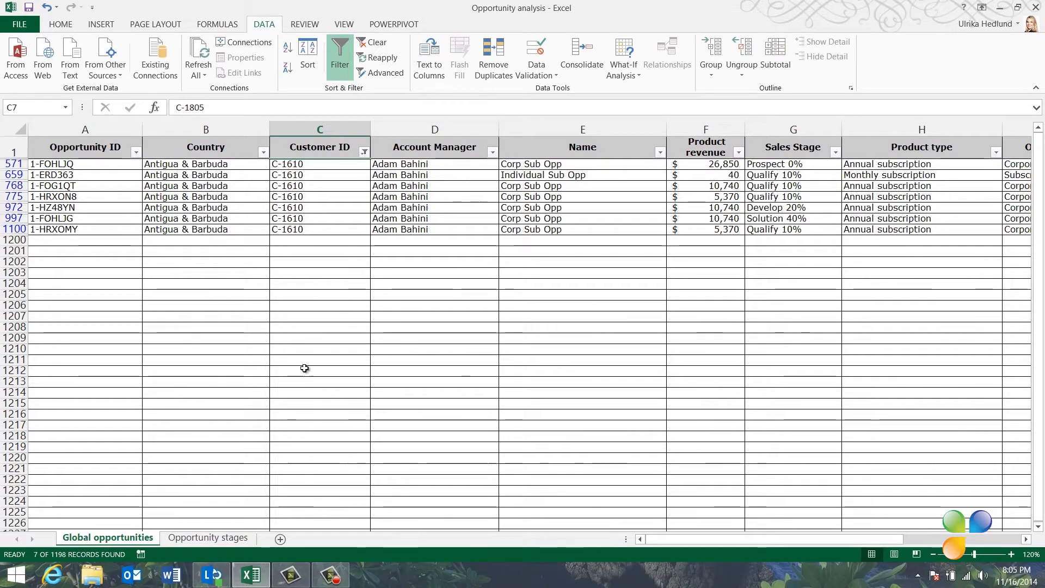
Step: Add customer C-2398 to the existing Customer ID filter by searching for 2398 and adding it to the current selection
{"action": "left_click", "coordinate": [364, 152]}
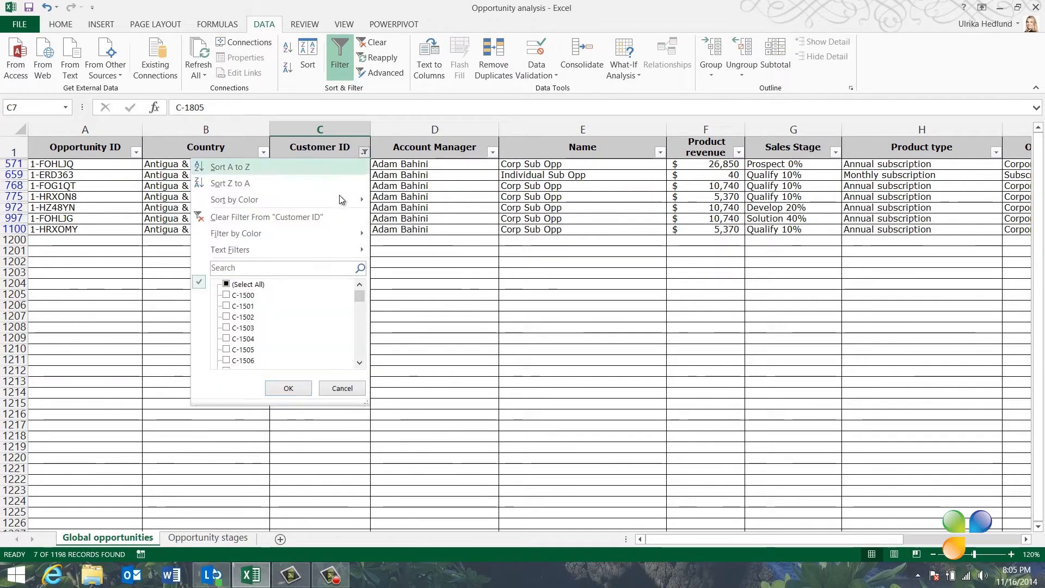
{"action": "left_click", "coordinate": [293, 268]}
{"action": "type", "text": "2398"}
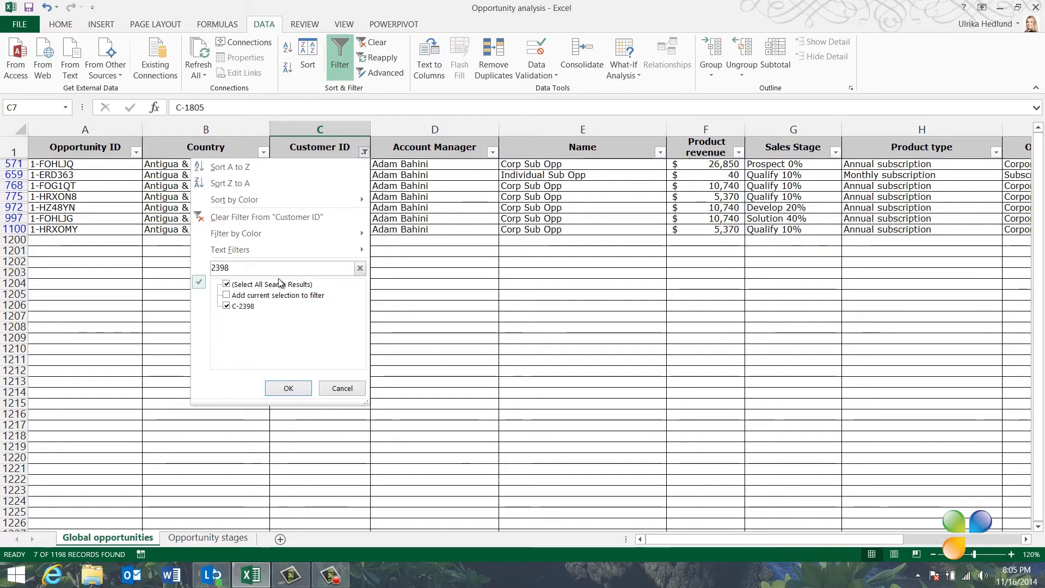
{"action": "left_click", "coordinate": [227, 295]}
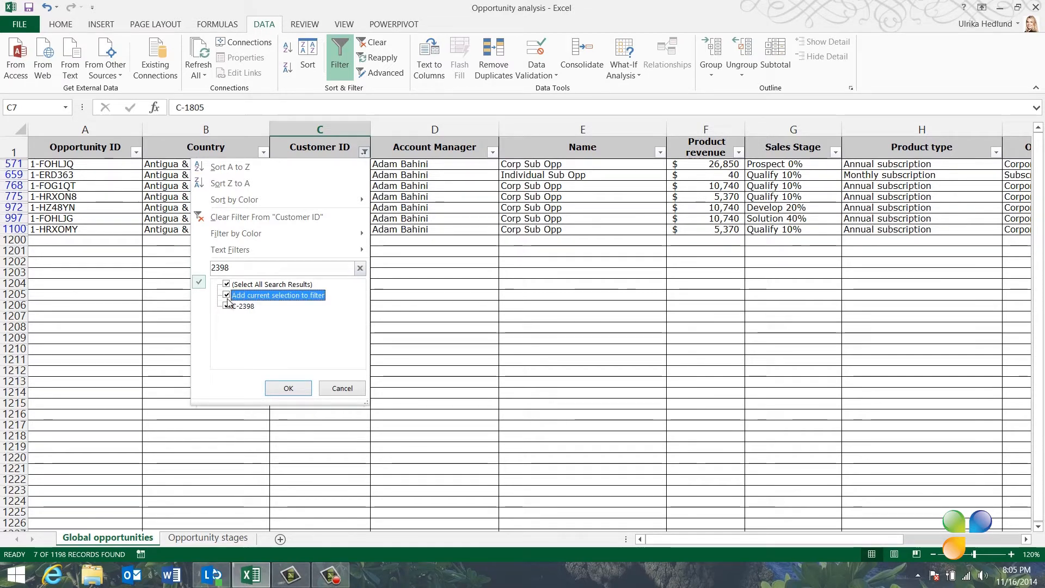
{"action": "left_click", "coordinate": [288, 389]}
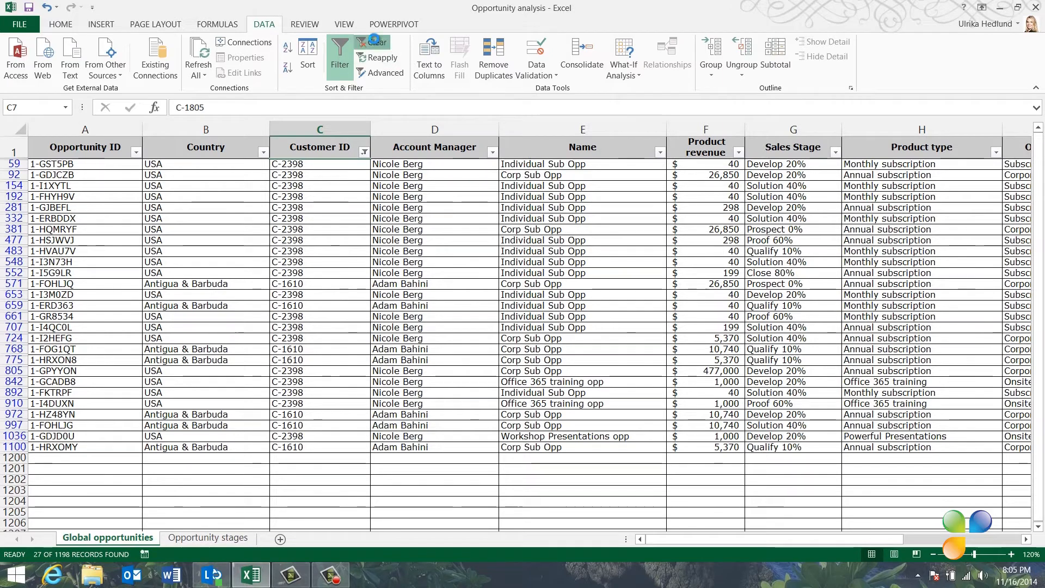
Step: Clear all filters and apply a Top 10 items number filter to the Product revenue column
{"action": "left_click", "coordinate": [374, 43]}
{"action": "left_click", "coordinate": [732, 152]}
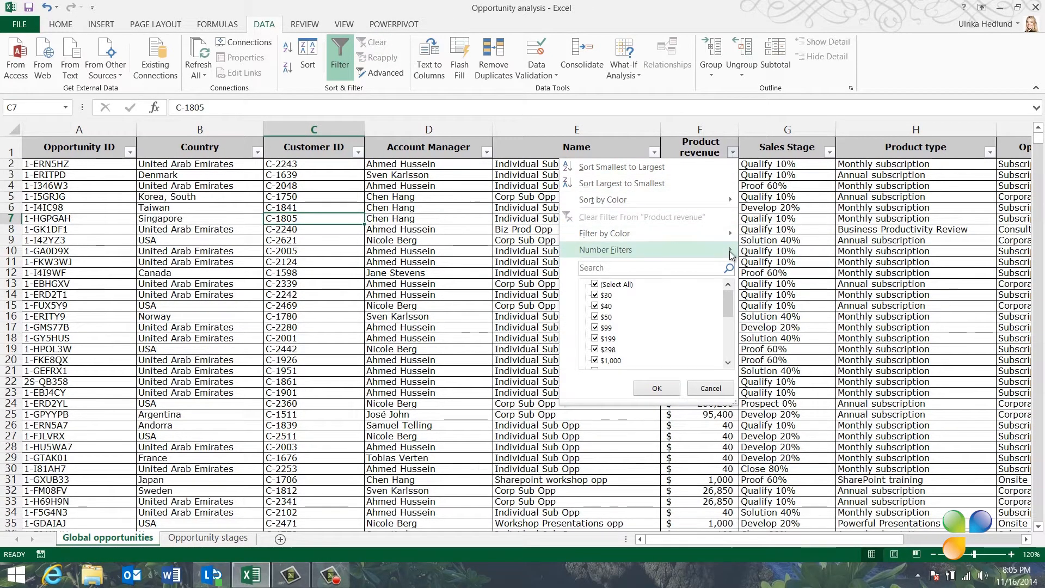
{"action": "mouse_move", "coordinate": [732, 256]}
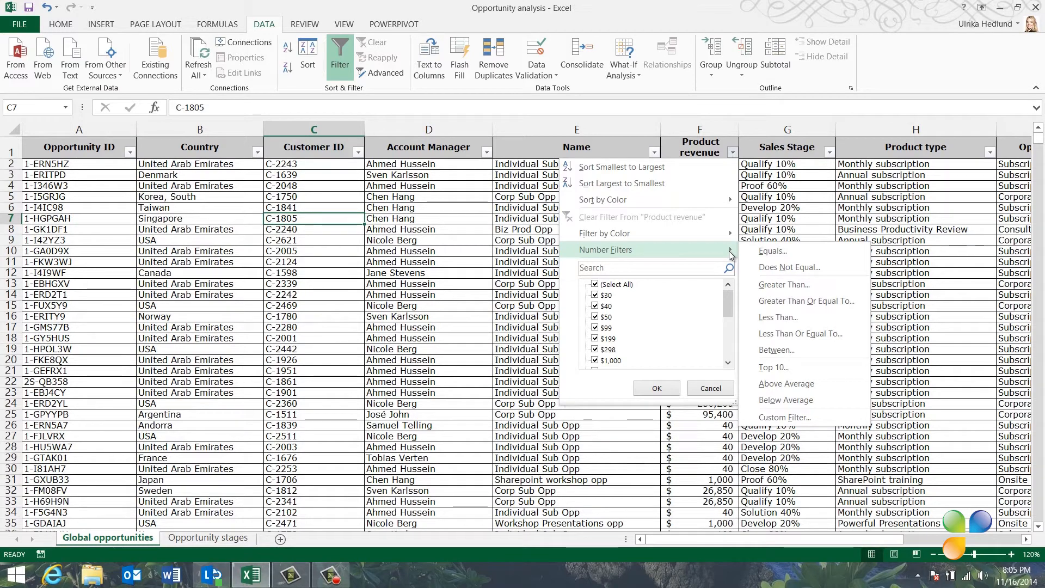
{"action": "left_click", "coordinate": [798, 367]}
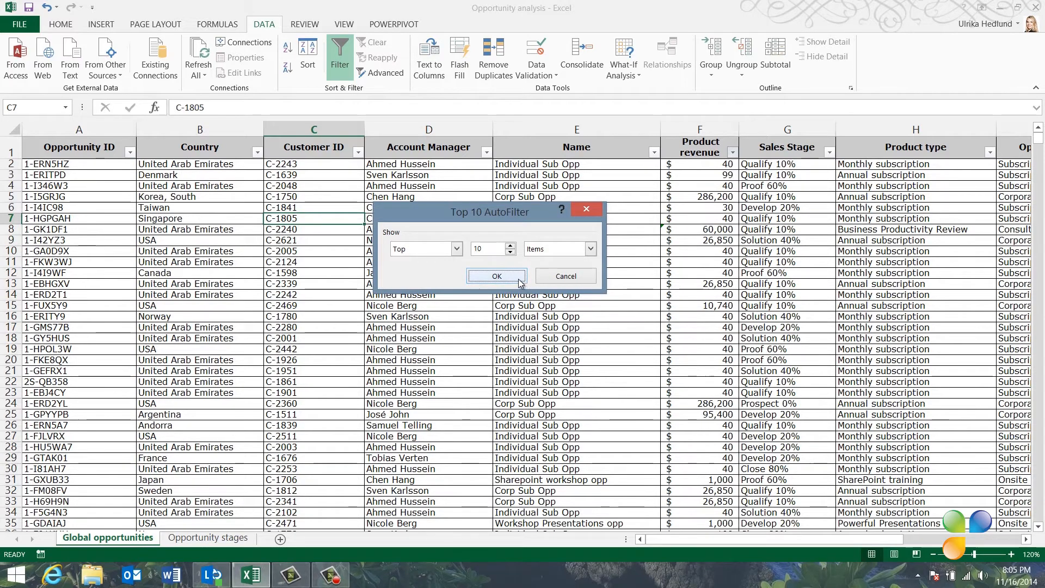
{"action": "left_click", "coordinate": [511, 279]}
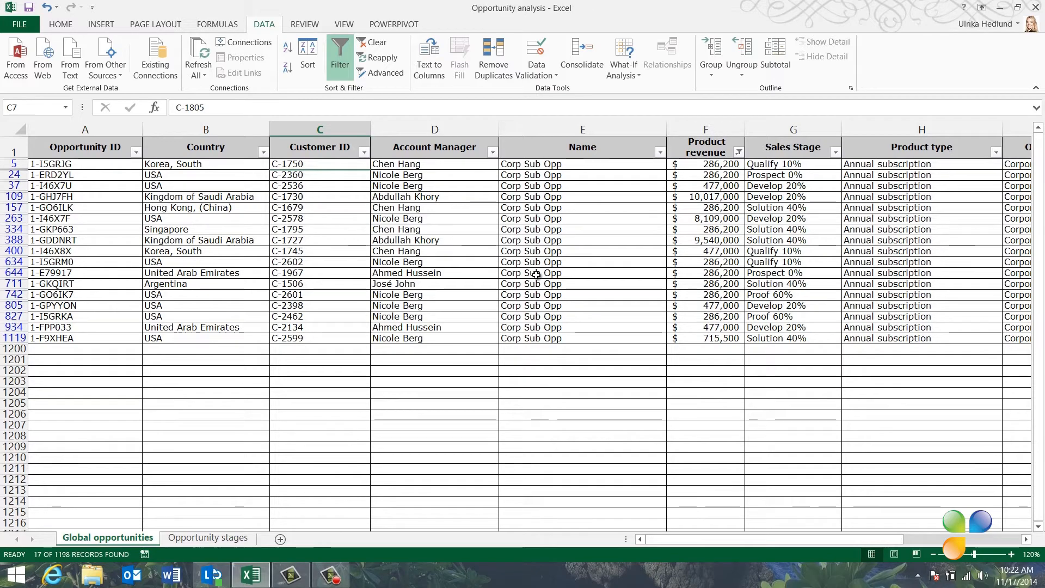
Step: Clear the filter from the Product revenue column
{"action": "left_click", "coordinate": [739, 152]}
{"action": "left_click", "coordinate": [698, 216]}
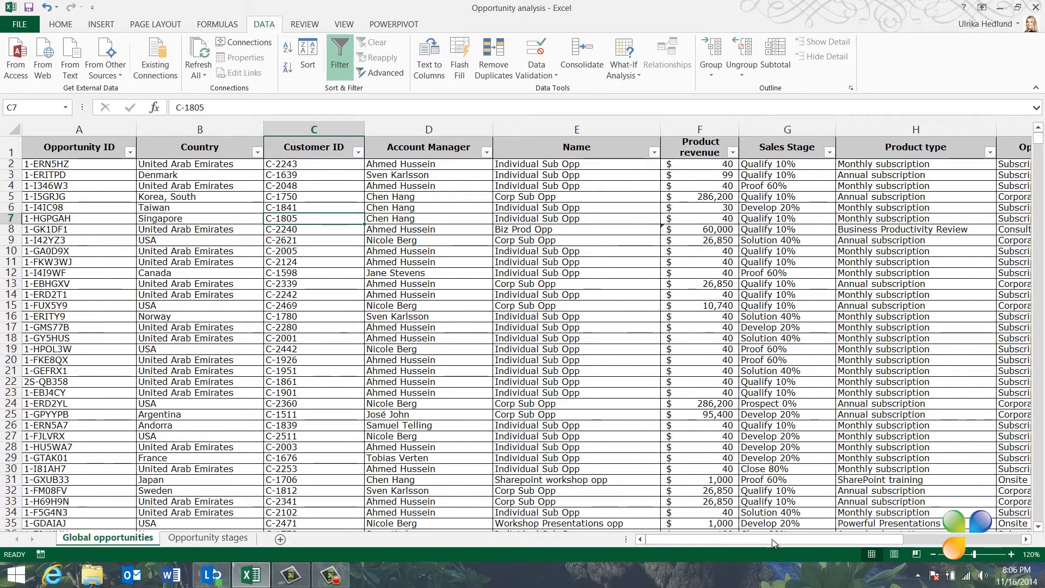
Step: Browse the Due Date column's filter, expanding the 2015 and 2014 date groups and opening its Date Filters options
{"action": "left_click_drag", "start_coordinate": [772, 539], "coordinate": [890, 542]}
{"action": "left_click", "coordinate": [885, 152]}
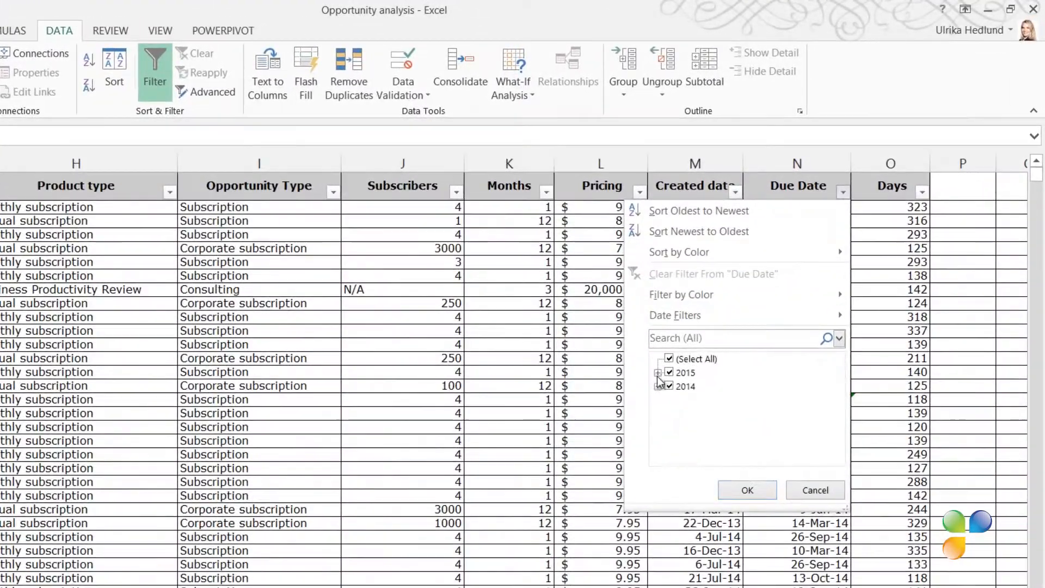
{"action": "left_click", "coordinate": [681, 351]}
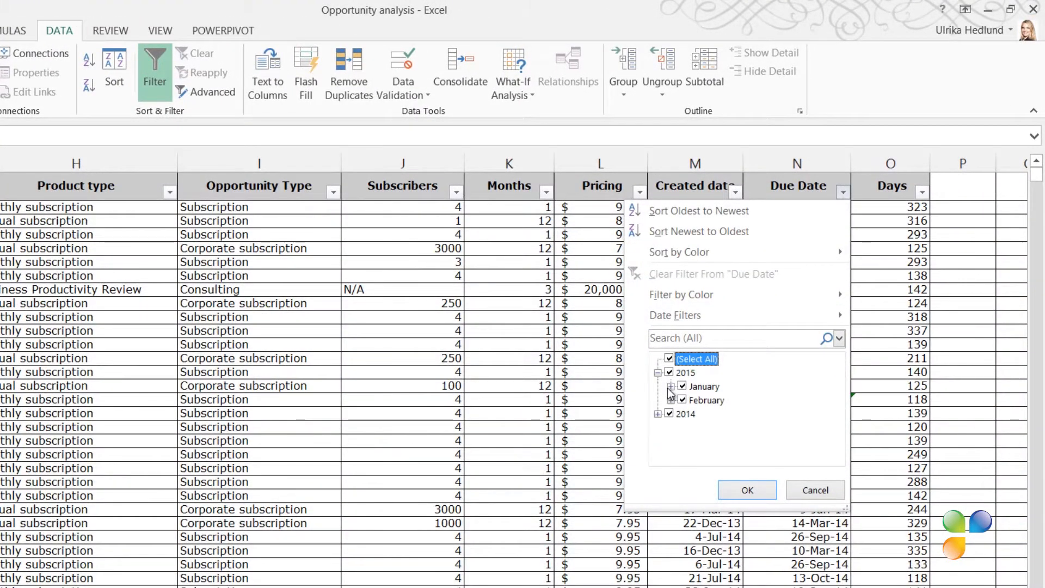
{"action": "left_click", "coordinate": [658, 414]}
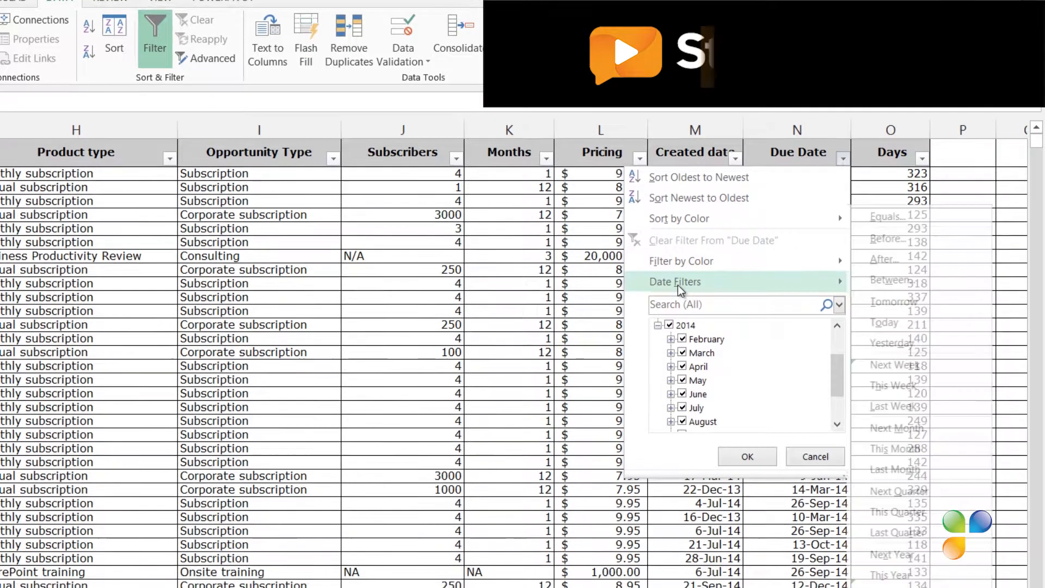
{"action": "mouse_move", "coordinate": [678, 319]}
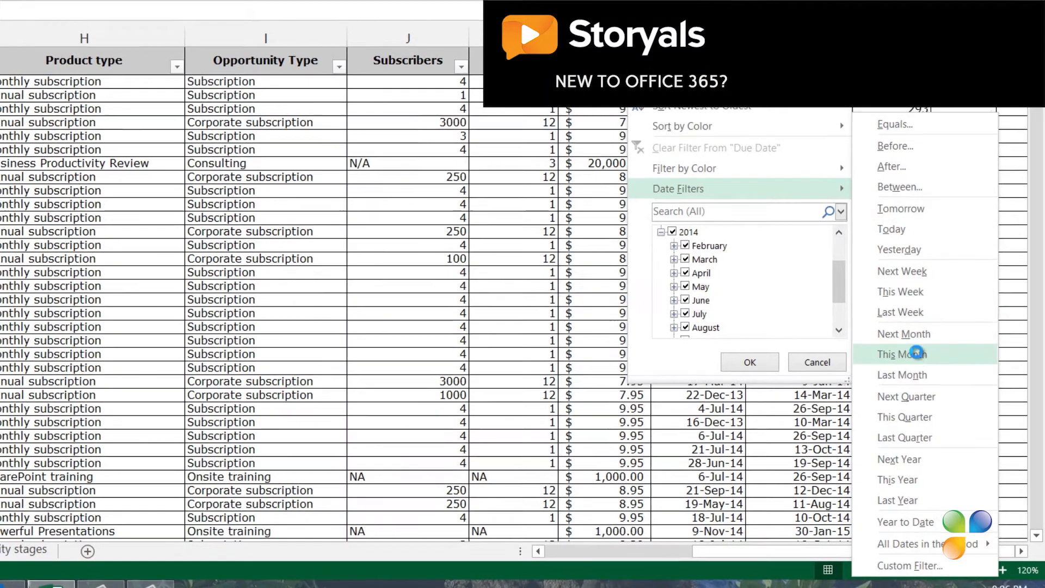
{"action": "left_click", "coordinate": [915, 351]}
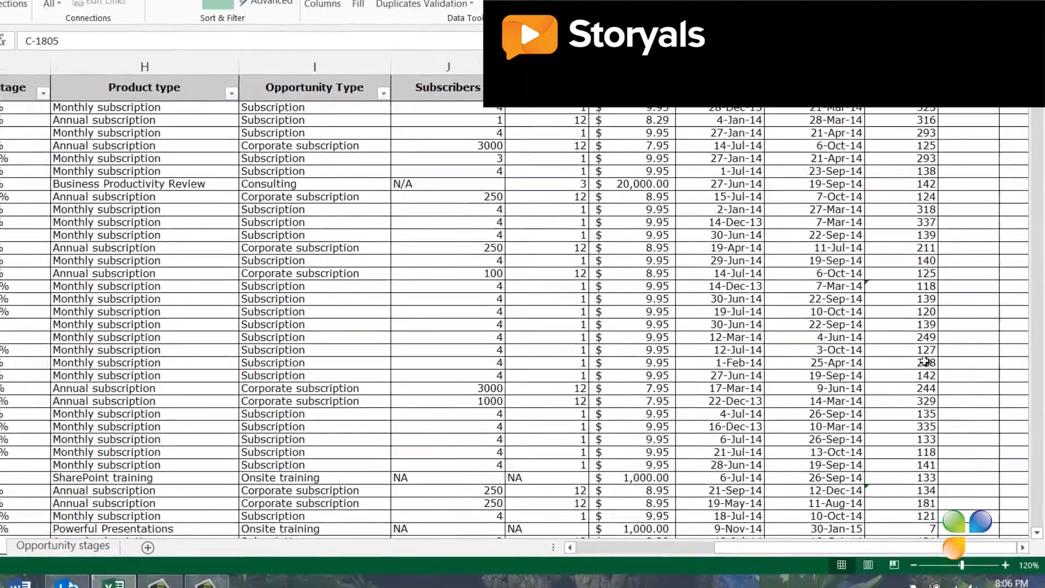